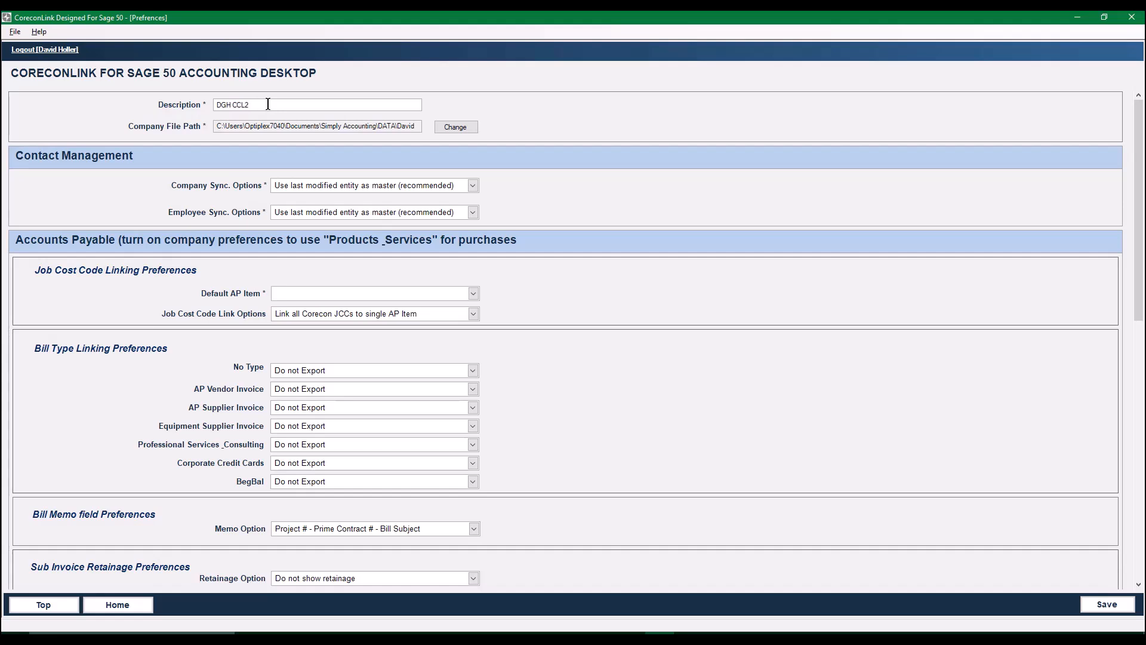
- Complete the description as DGH CCL2Sage50Canada and review the available company sync options
{"action": "type", "text": "Sage50Canada"}
{"action": "left_click", "coordinate": [473, 186]}
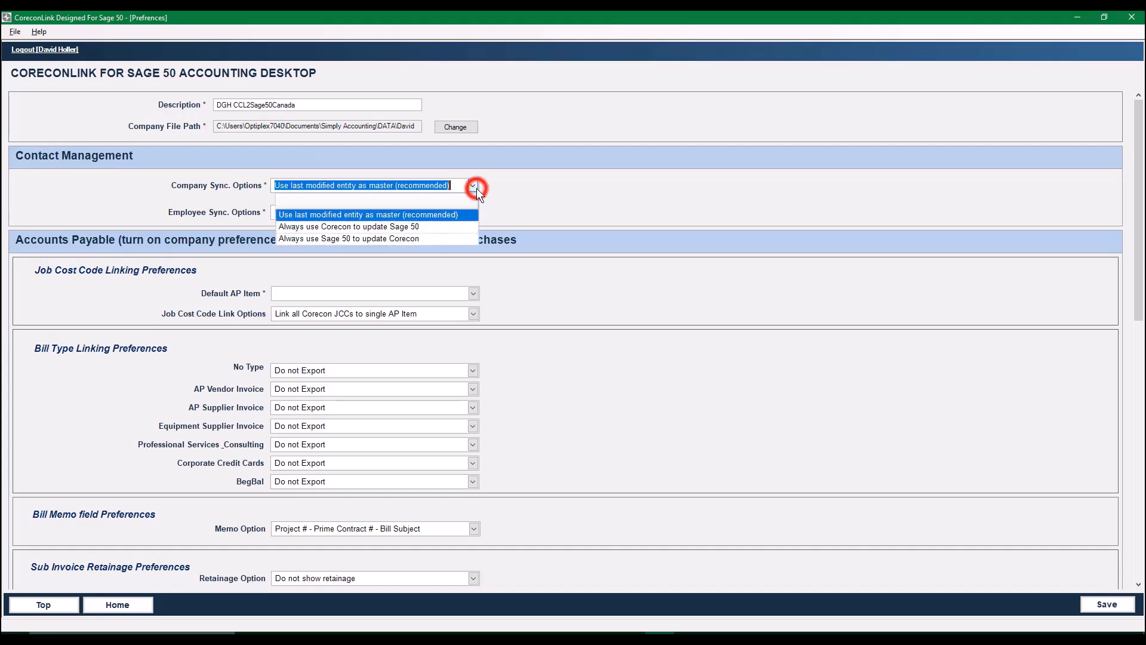
{"action": "left_click", "coordinate": [473, 185]}
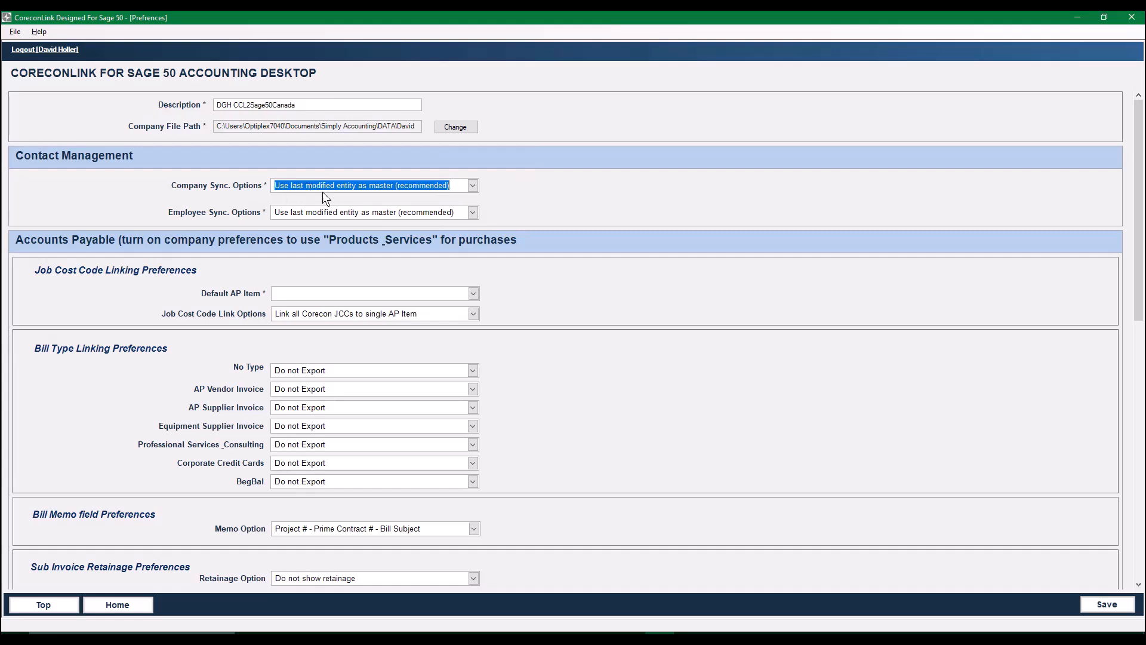
{"action": "left_click", "coordinate": [517, 194]}
{"action": "left_click", "coordinate": [179, 188]}
{"action": "left_click", "coordinate": [180, 212]}
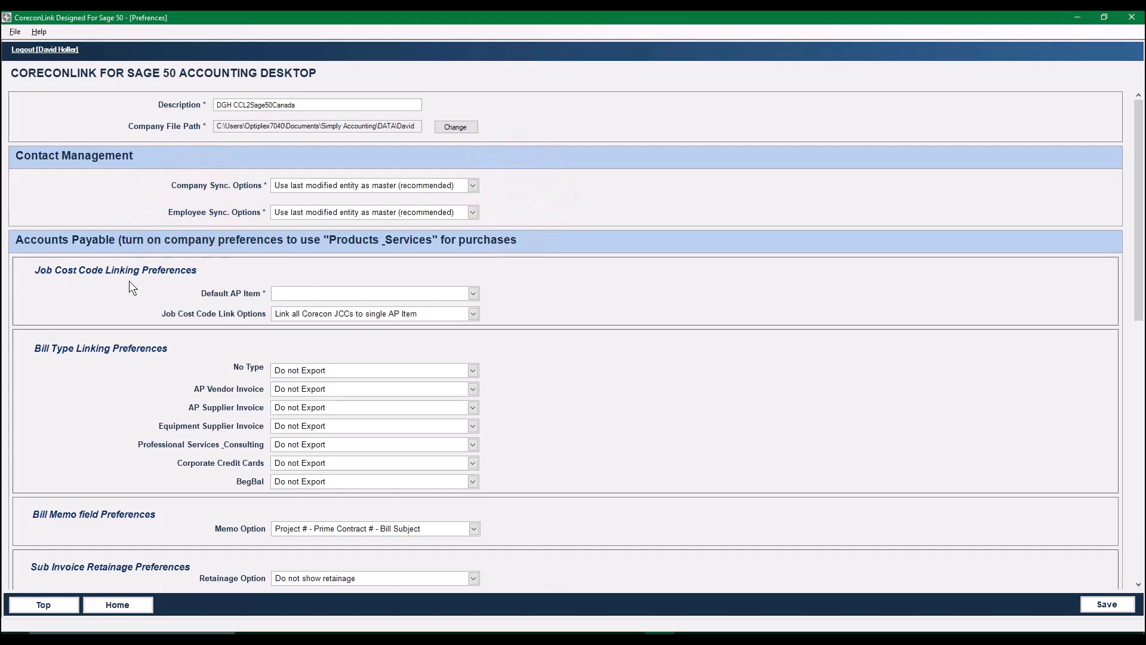
- Set the default AP item for job cost code linking to 00CCUnc, Cost Codes Unclassified (Corecon)
{"action": "left_click", "coordinate": [474, 293]}
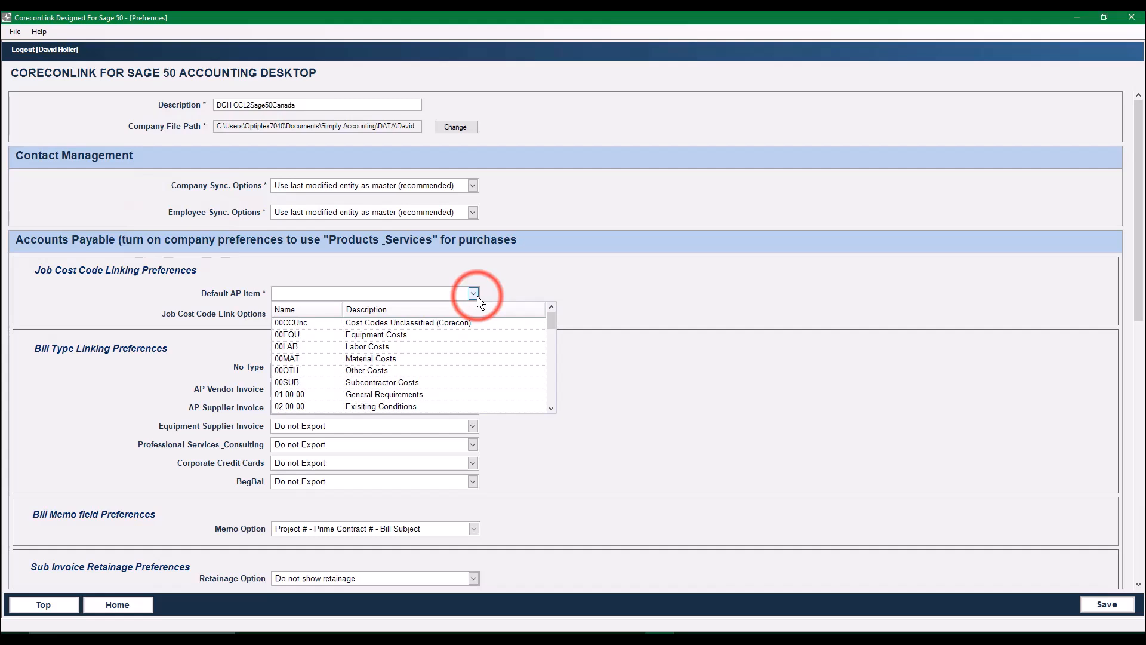
{"action": "left_click", "coordinate": [295, 324]}
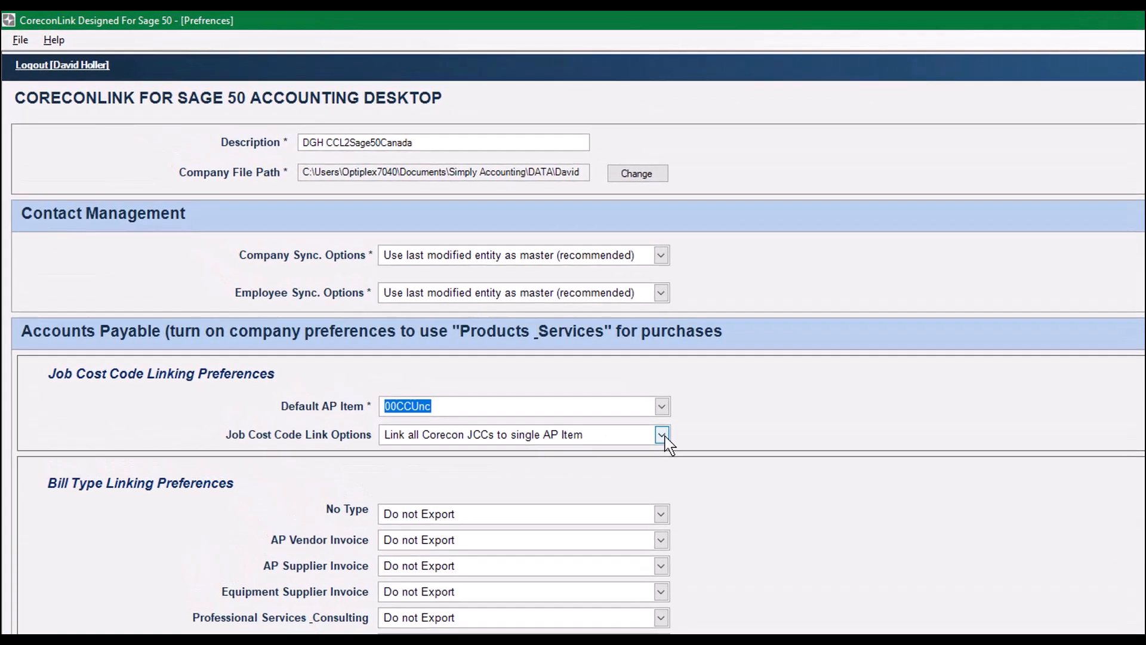
- Link AP items based on the resource type (M / L / E / S / O), using 00MAT for M and 00LAB for L
{"action": "left_click", "coordinate": [590, 389]}
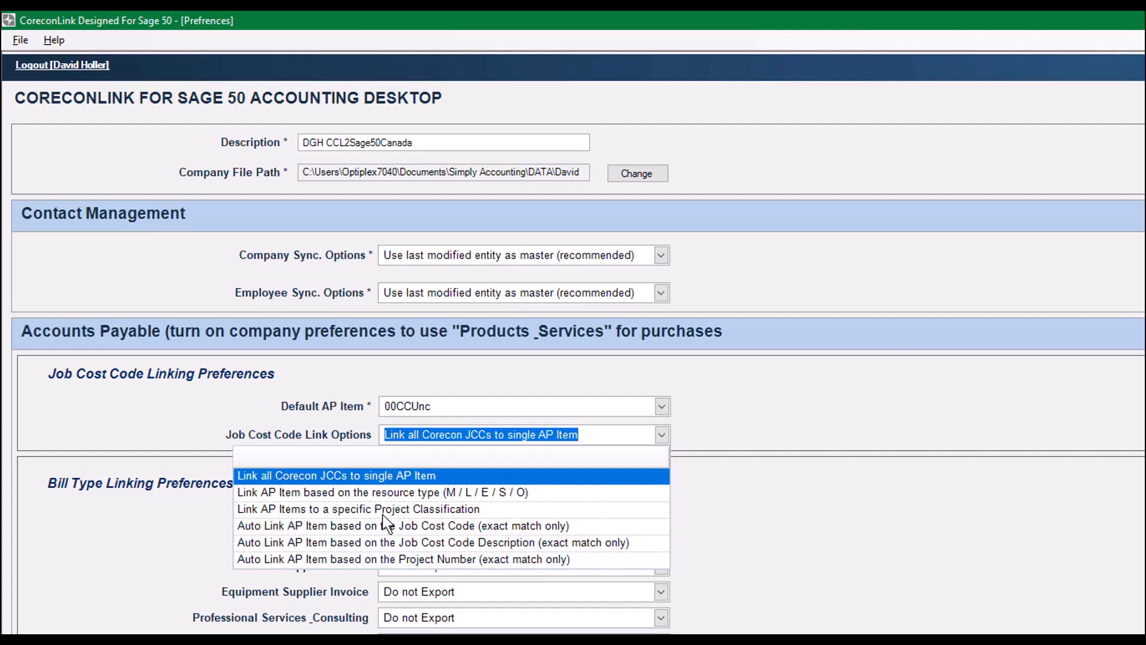
{"action": "left_click", "coordinate": [417, 493]}
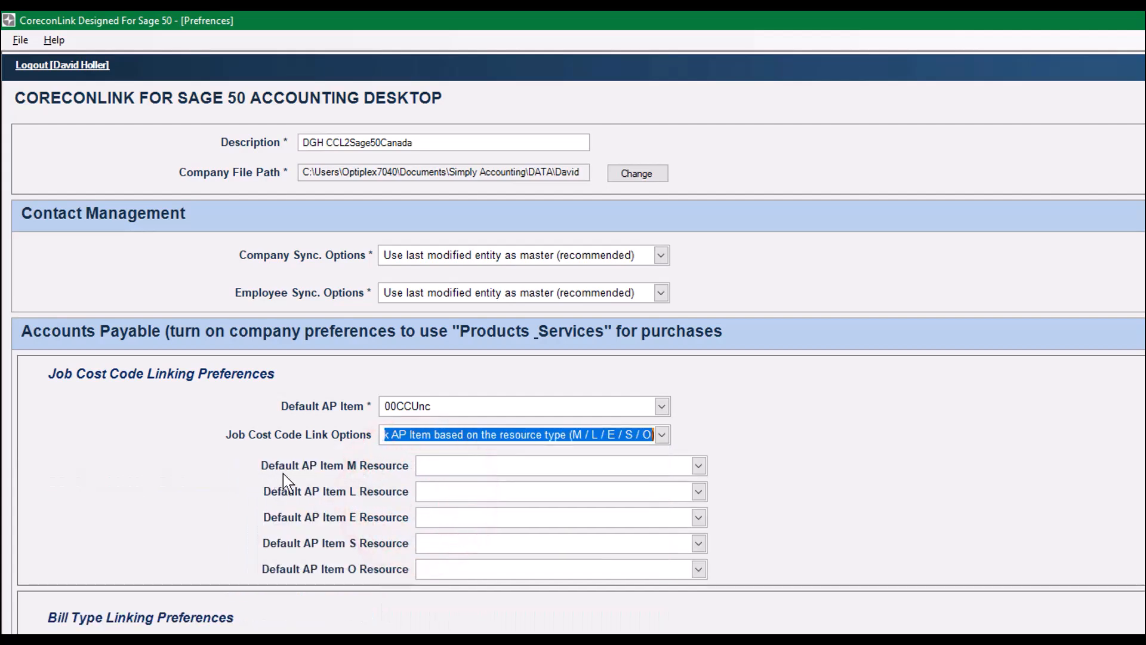
{"action": "left_click", "coordinate": [701, 465]}
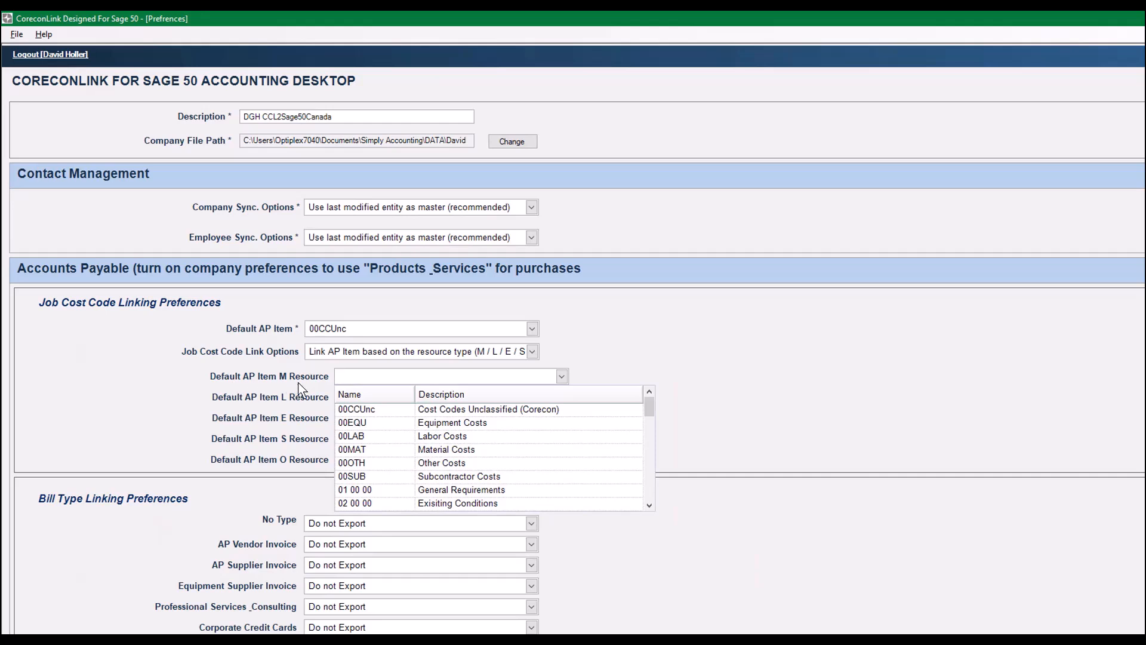
{"action": "left_click", "coordinate": [408, 451]}
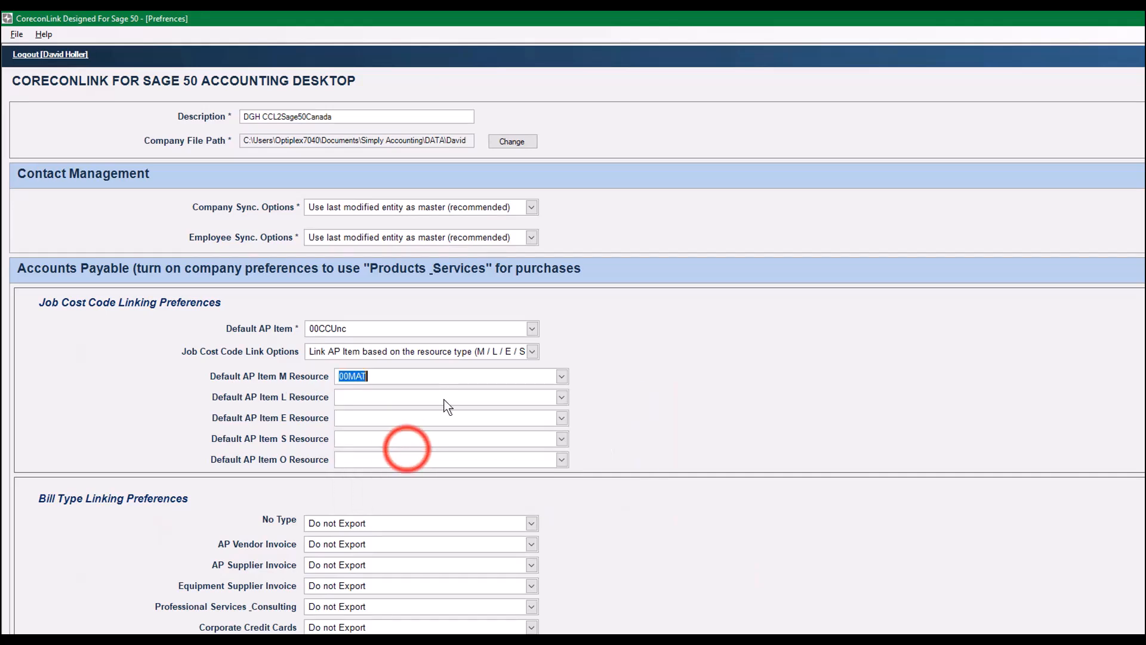
{"action": "left_click", "coordinate": [561, 397]}
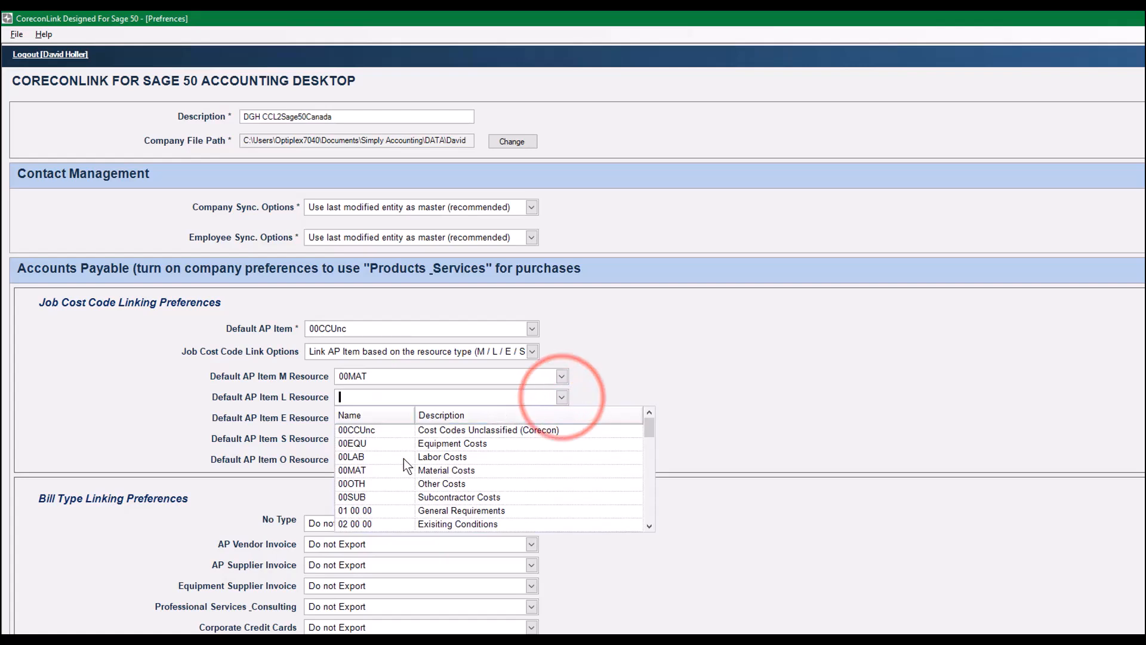
{"action": "left_click", "coordinate": [382, 456]}
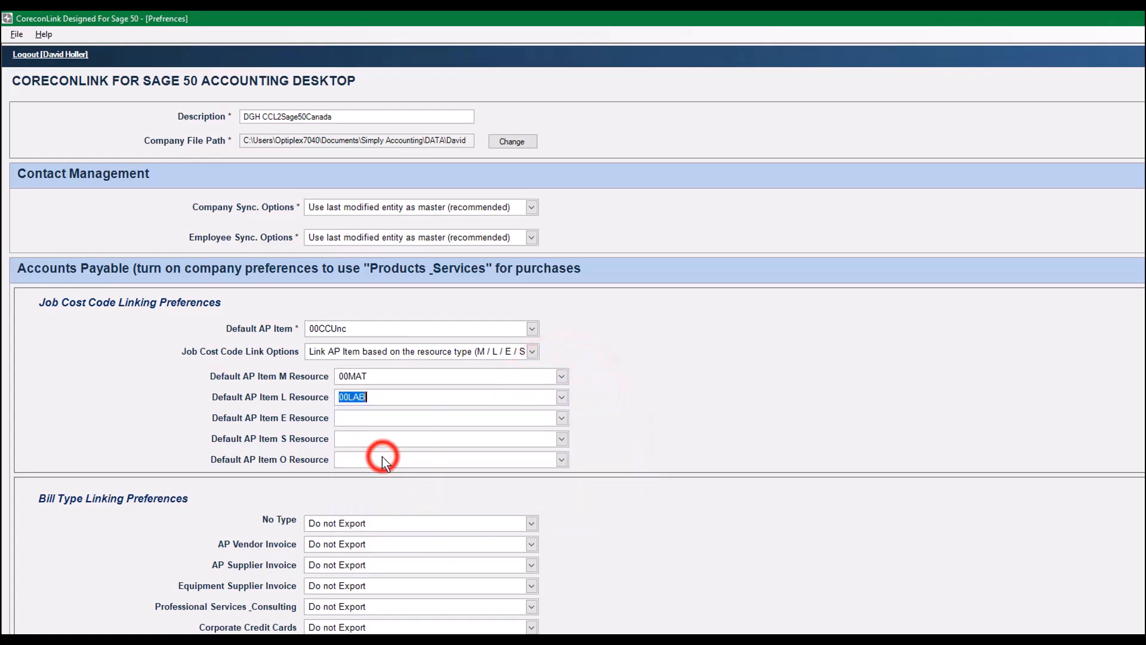
- Set the default AP items for the E, S and O resources to 00EQU, 00SUB and 00OTH
{"action": "left_click", "coordinate": [562, 418]}
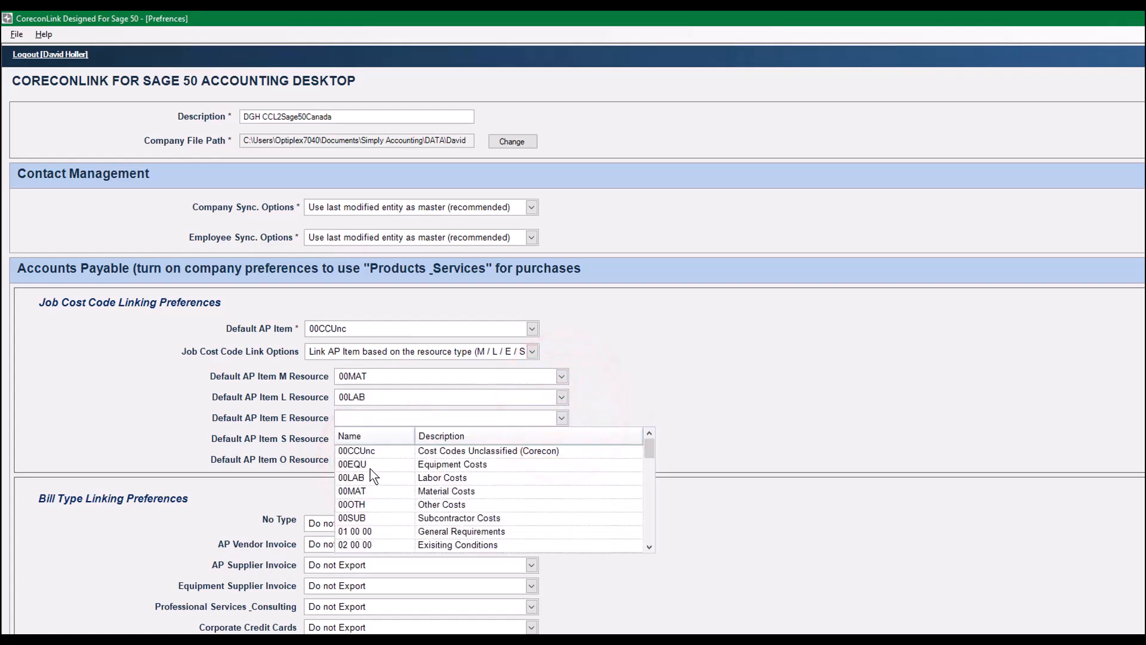
{"action": "left_click", "coordinate": [367, 463]}
{"action": "left_click", "coordinate": [561, 438]}
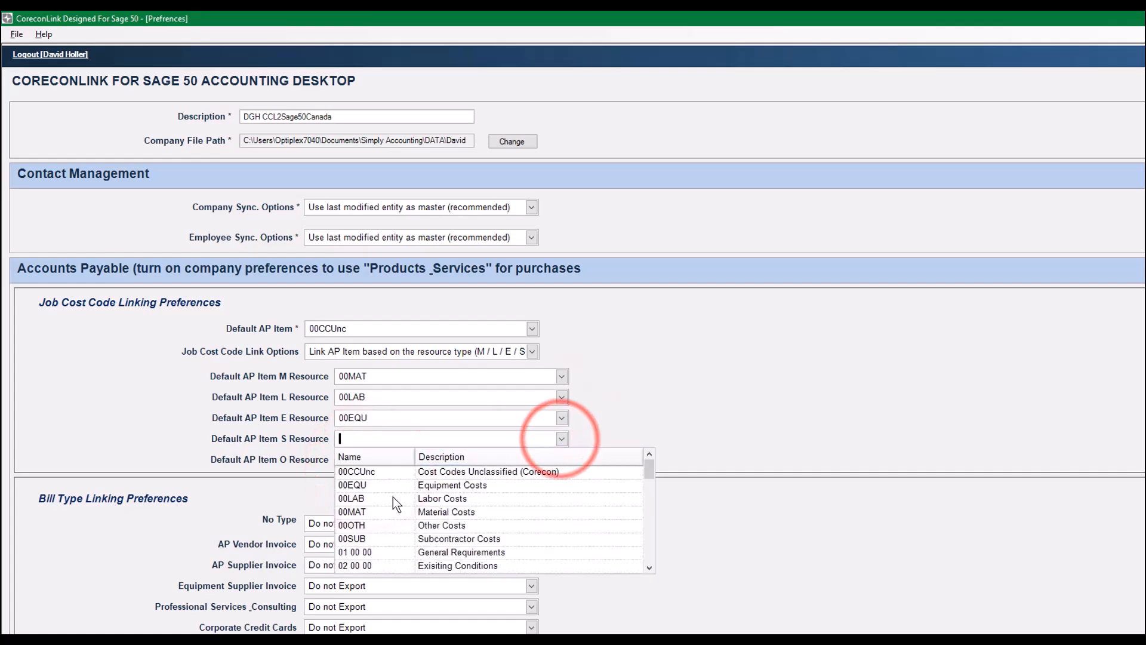
{"action": "left_click", "coordinate": [372, 536]}
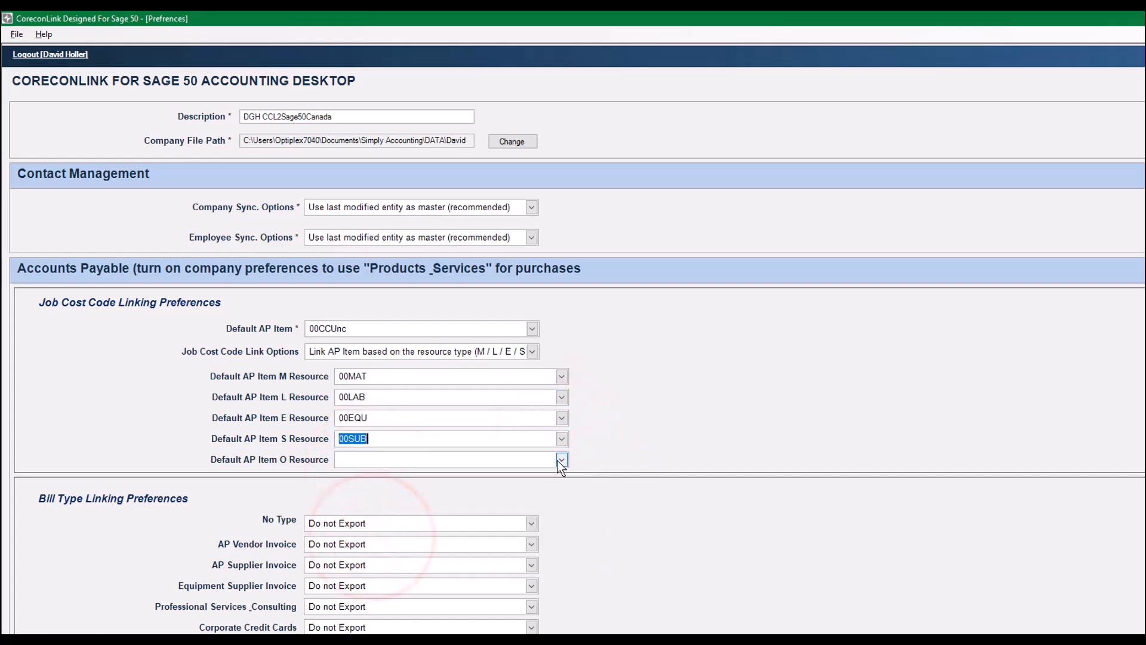
{"action": "left_click", "coordinate": [561, 460]}
{"action": "left_click", "coordinate": [366, 544]}
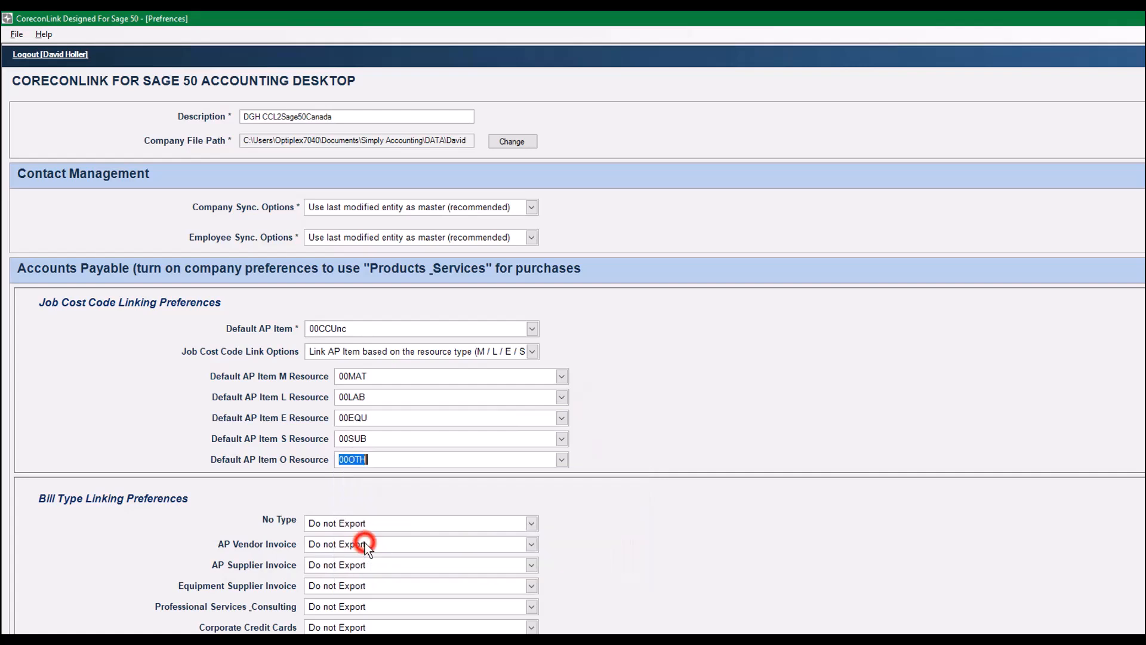
{"action": "key", "text": "Tab"}
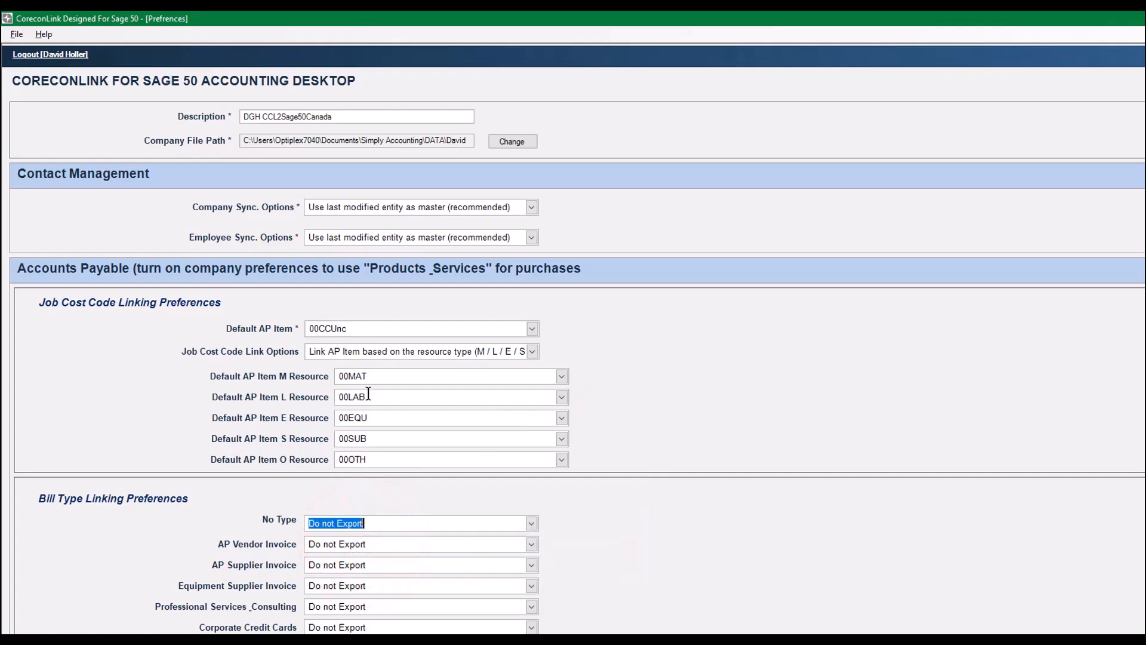
- Set the AP job cost code link option to Auto Link AP Item based on the Job Cost Code (exact match only)
{"action": "left_click", "coordinate": [532, 352]}
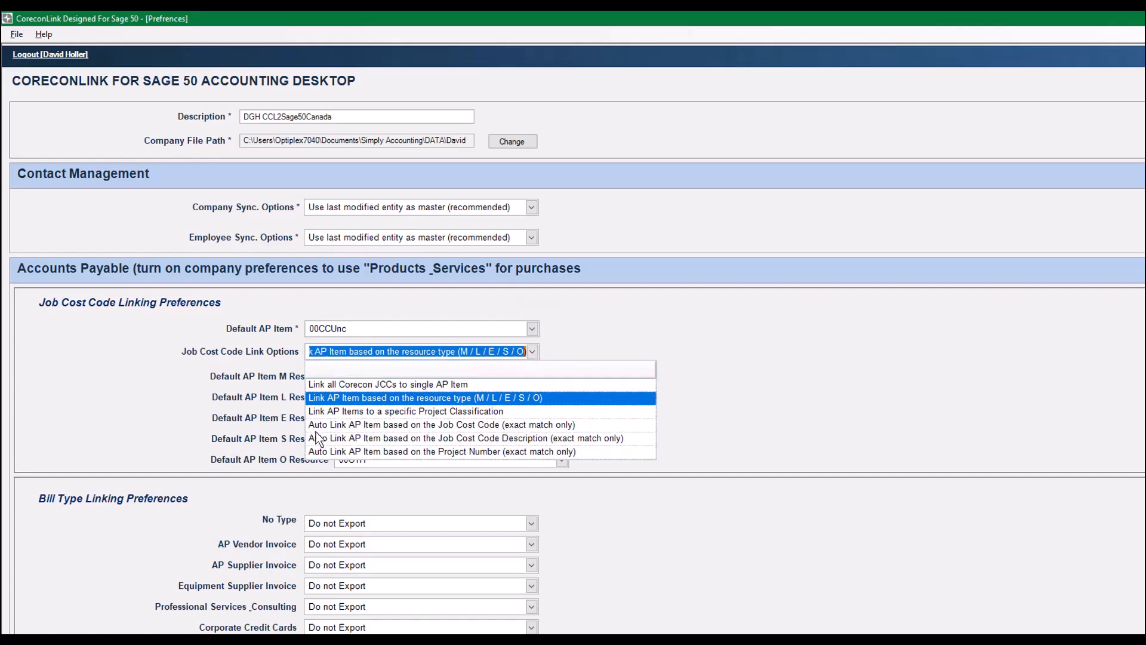
{"action": "left_click", "coordinate": [344, 424]}
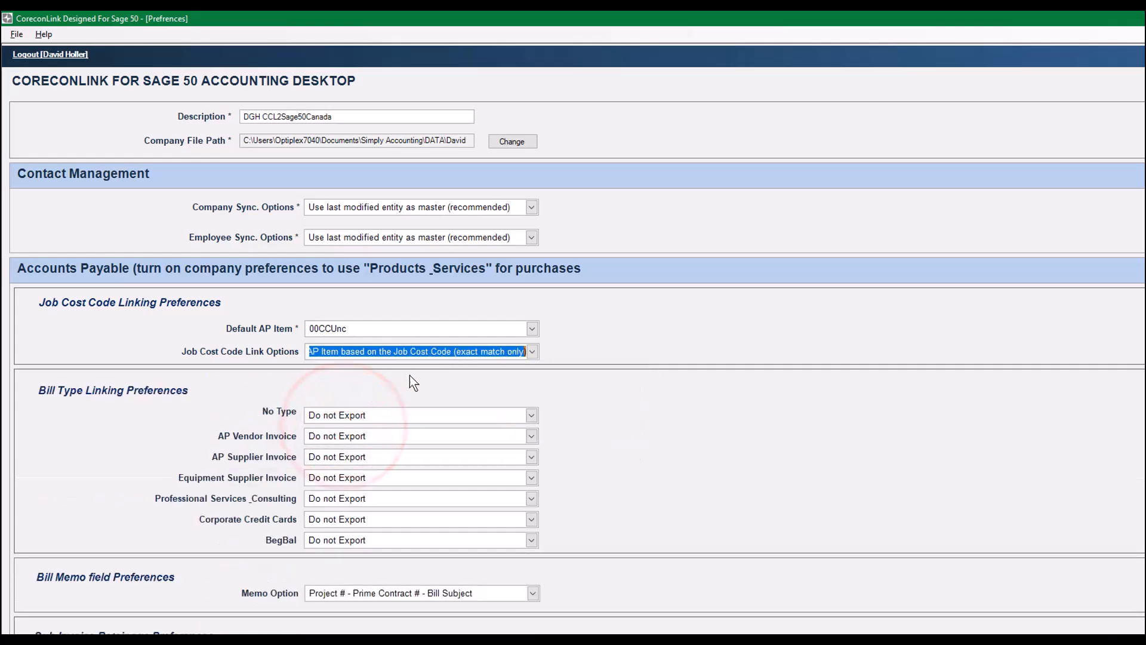
{"action": "left_click", "coordinate": [534, 355]}
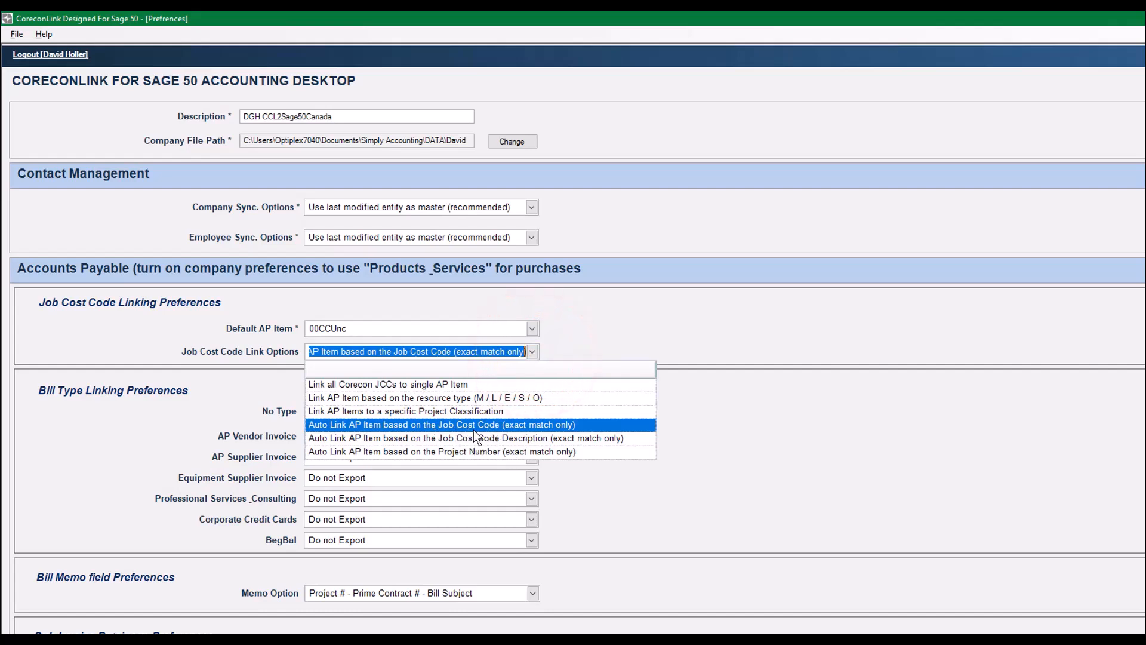
{"action": "left_click", "coordinate": [514, 428]}
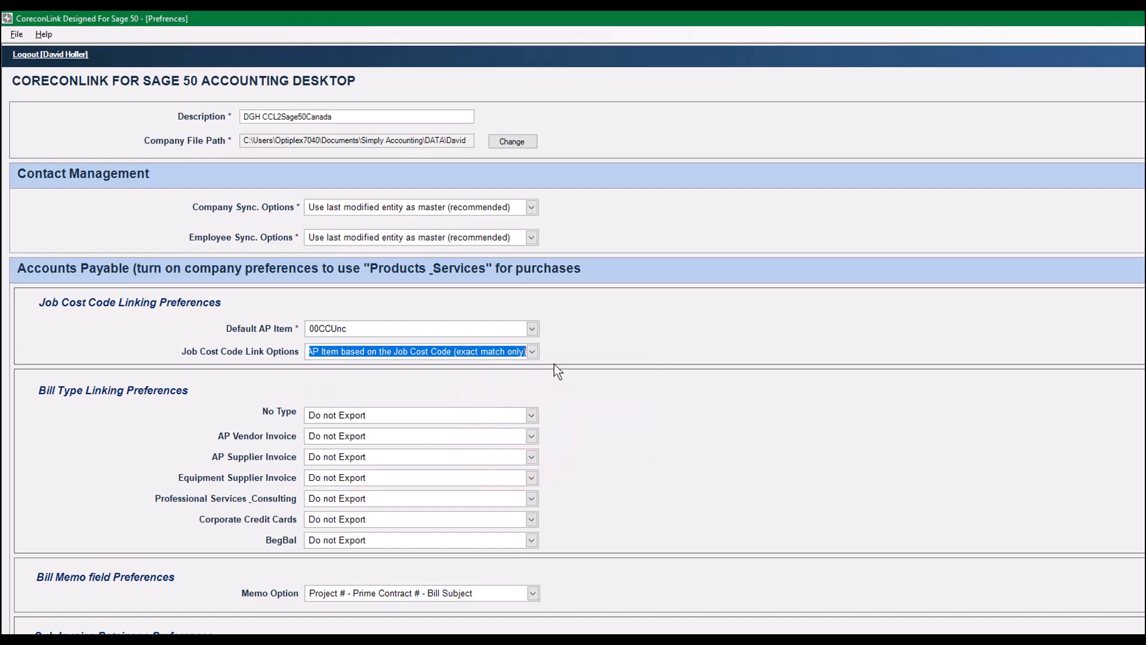
{"action": "key", "text": "Tab"}
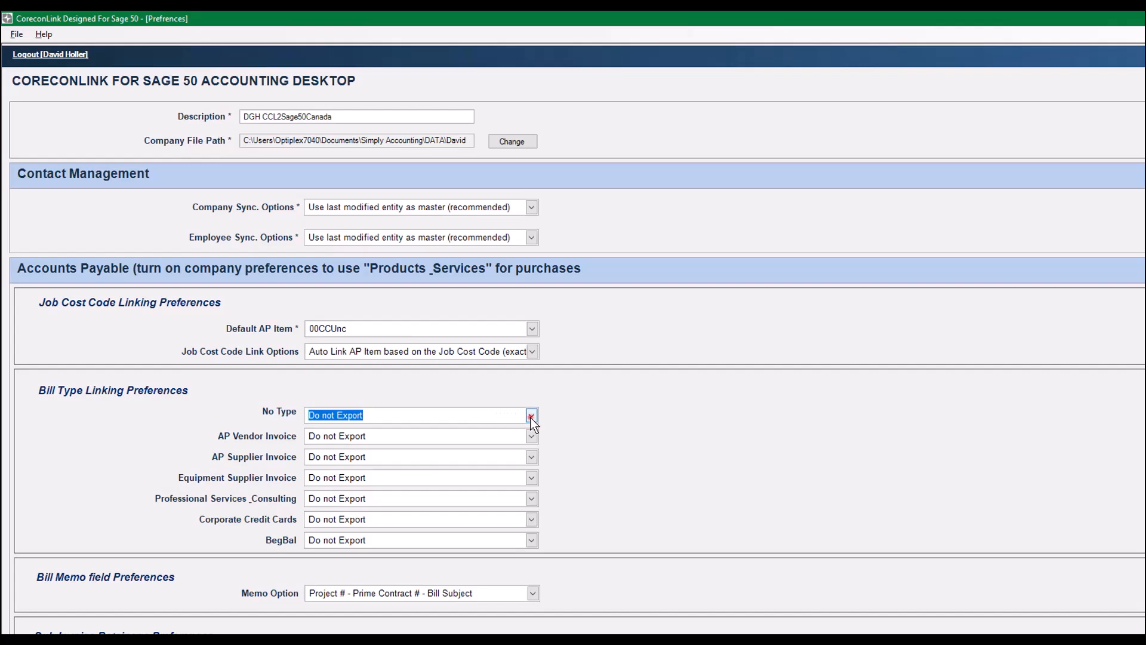
- Set all seven bill type linking preferences, from No Type through BegBal, to Export to Bills
{"action": "left_click", "coordinate": [531, 417]}
{"action": "left_click", "coordinate": [371, 460]}
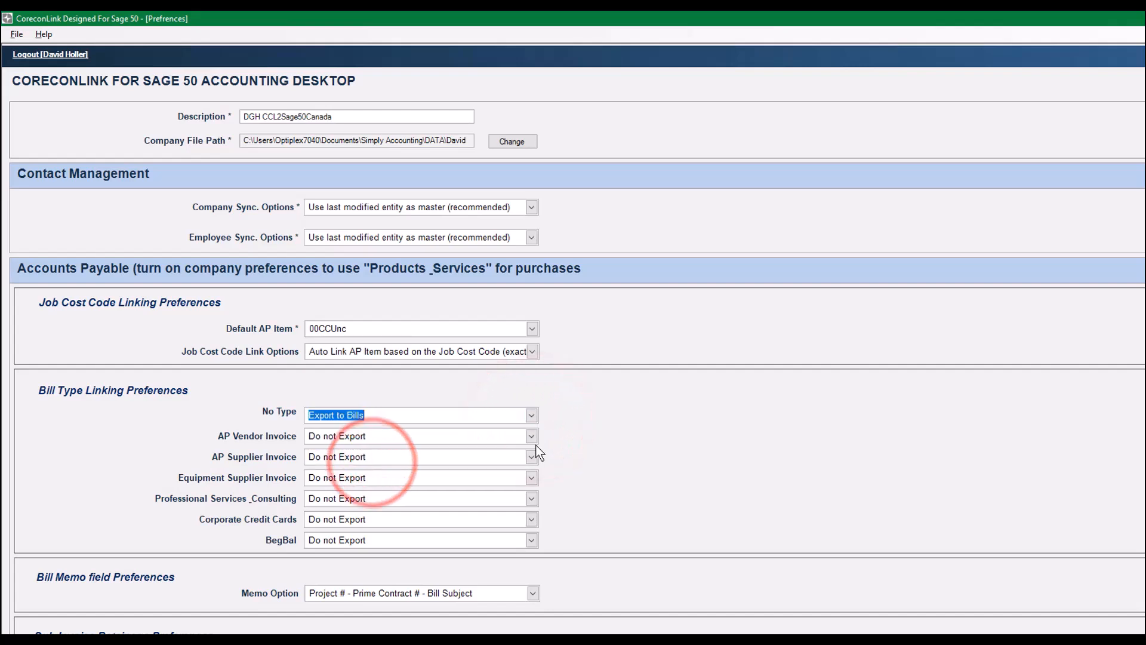
{"action": "left_click", "coordinate": [531, 436]}
{"action": "left_click", "coordinate": [370, 479]}
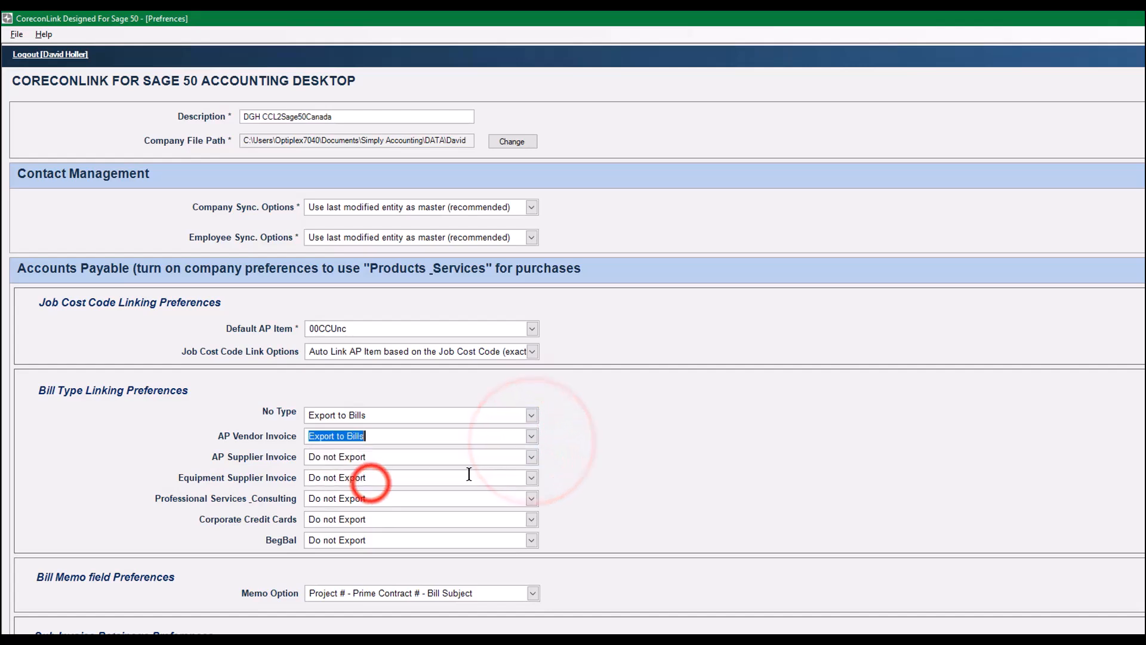
{"action": "left_click", "coordinate": [531, 457]}
{"action": "left_click", "coordinate": [362, 502]}
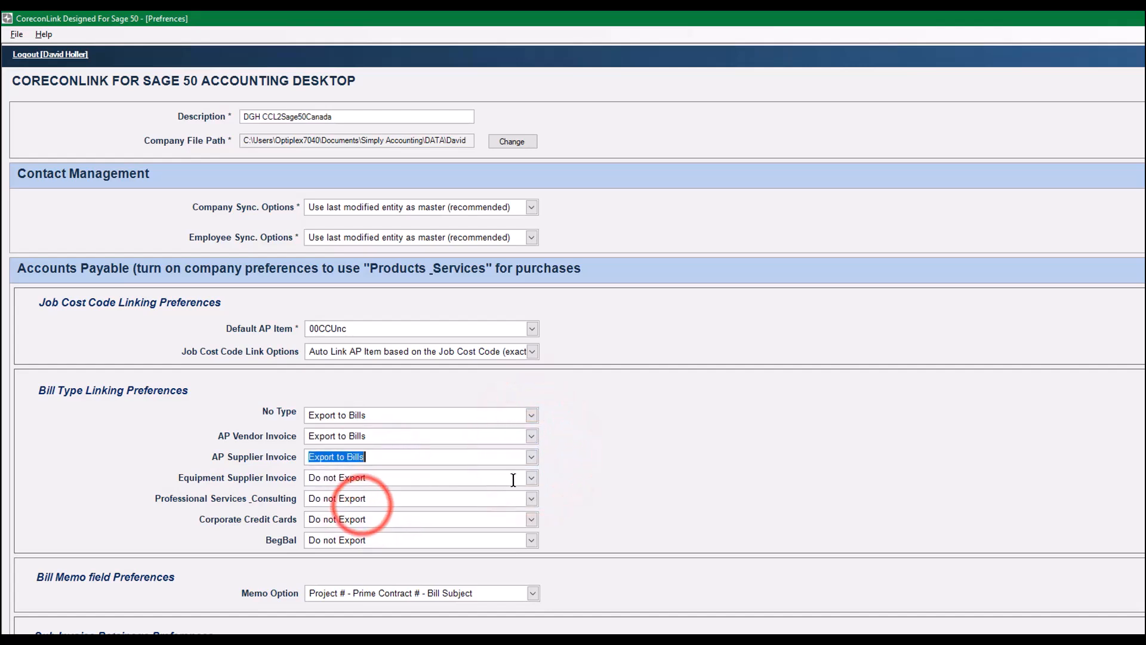
{"action": "left_click", "coordinate": [531, 477]}
{"action": "left_click", "coordinate": [358, 523]}
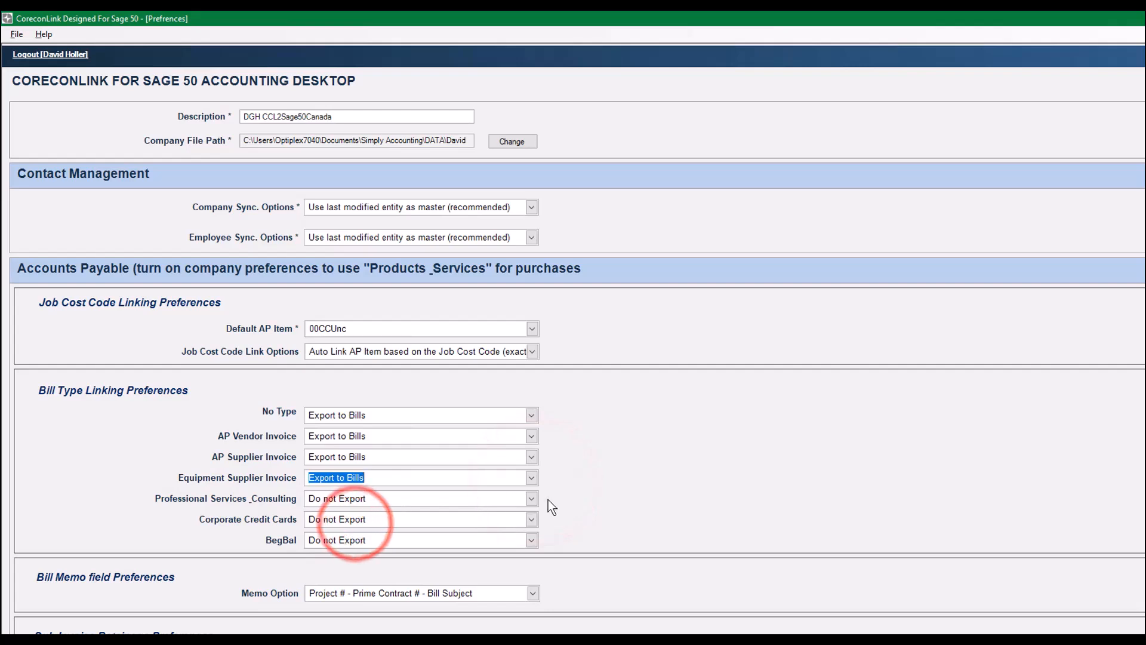
{"action": "left_click", "coordinate": [531, 499]}
{"action": "left_click", "coordinate": [392, 542]}
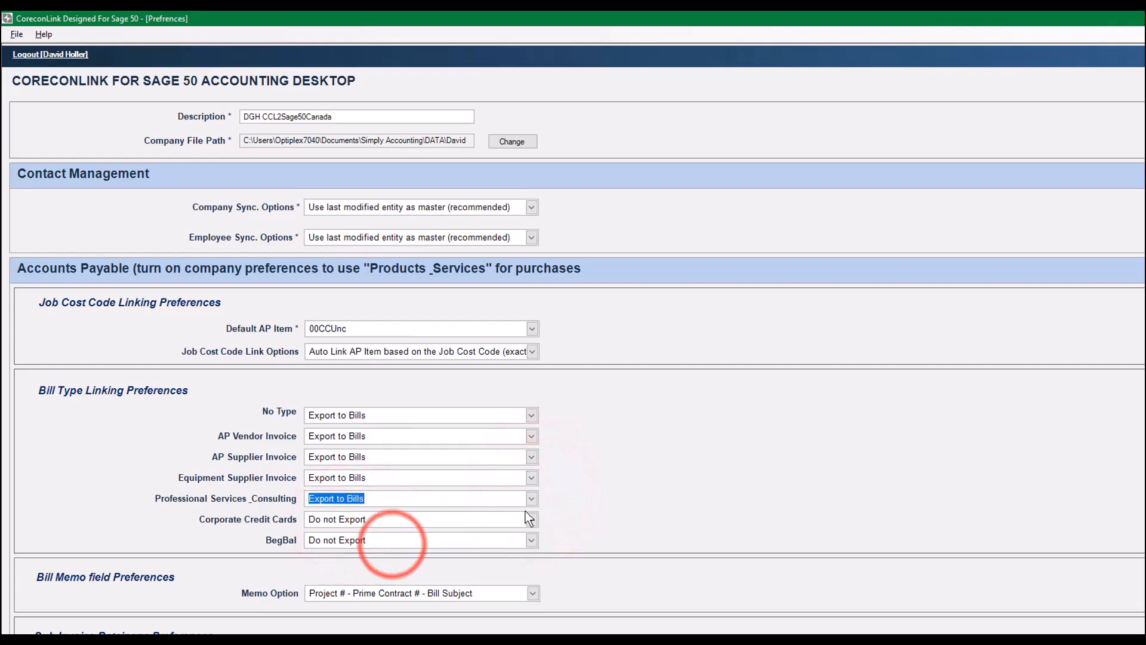
{"action": "left_click", "coordinate": [529, 518]}
{"action": "left_click", "coordinate": [367, 564]}
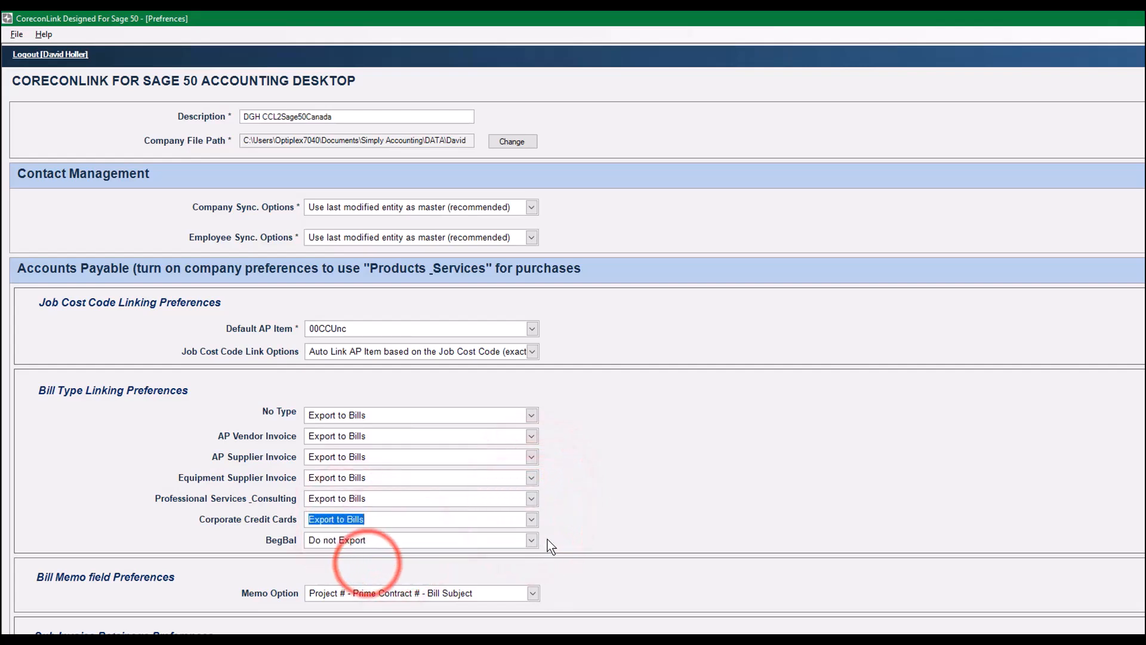
{"action": "left_click", "coordinate": [530, 540]}
{"action": "left_click", "coordinate": [353, 582]}
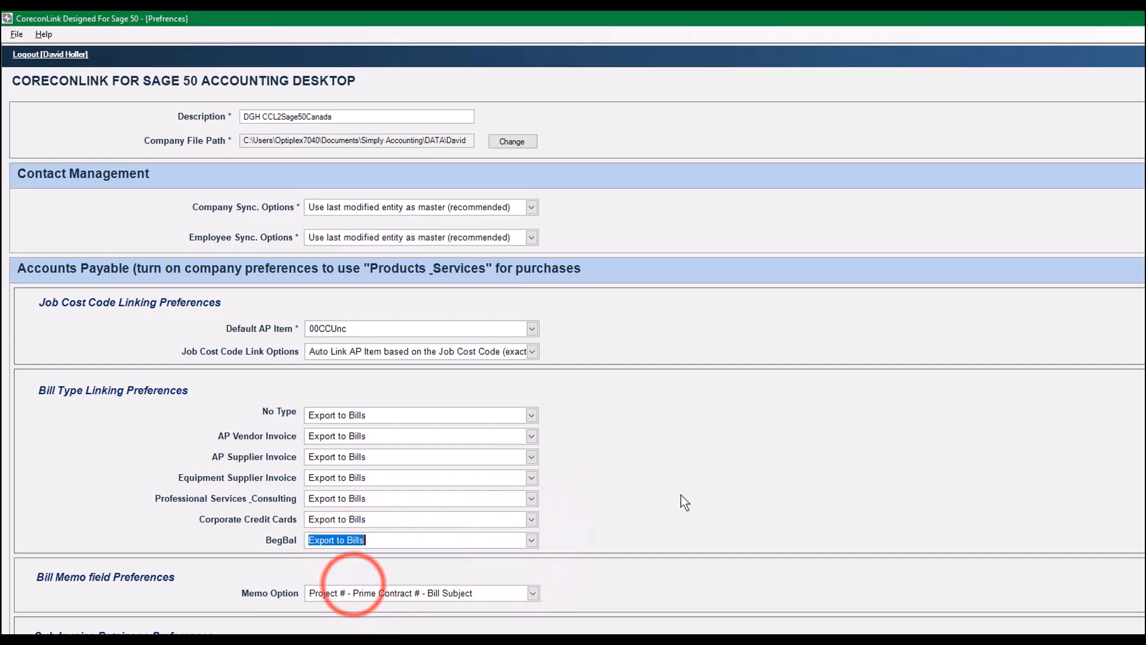
{"action": "key", "text": "Tab"}
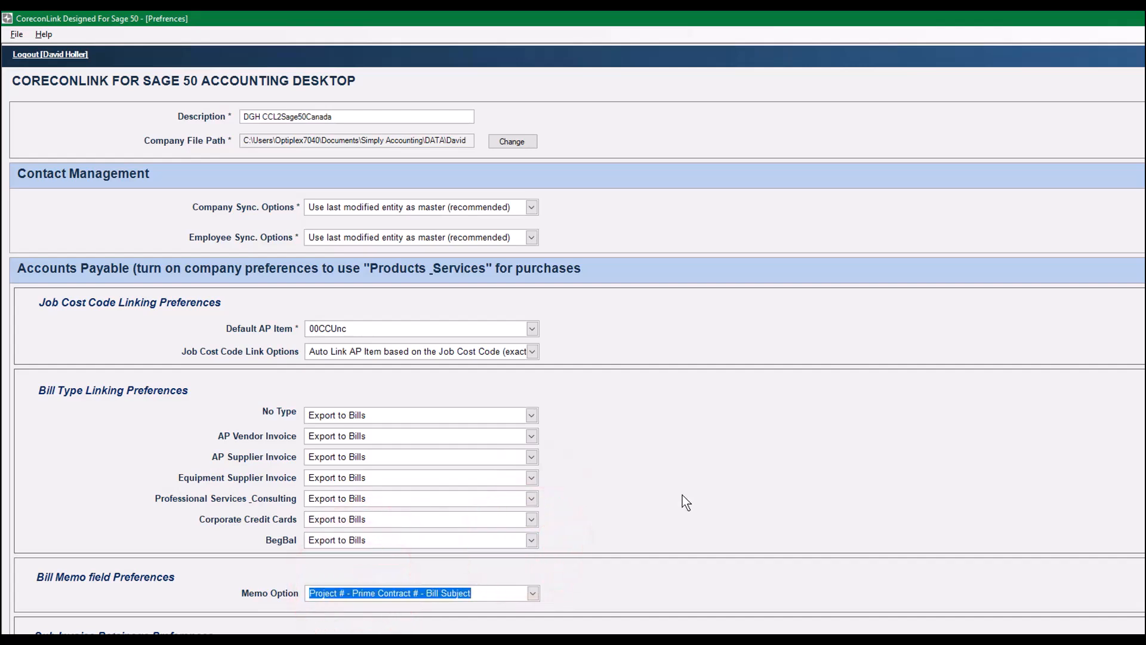
- Choose Project # - Prime Contract # - Bill Subject as the memo option for bills
{"action": "scroll", "coordinate": [686, 510], "scroll_direction": "down", "scroll_amount": 3}
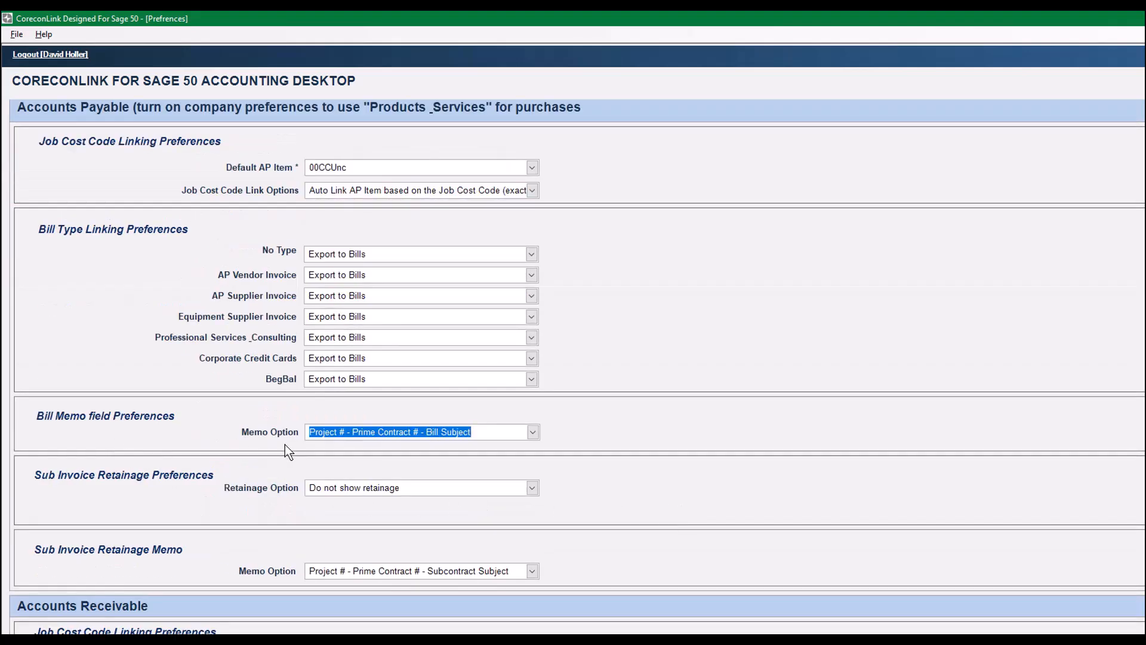
{"action": "left_click", "coordinate": [533, 433]}
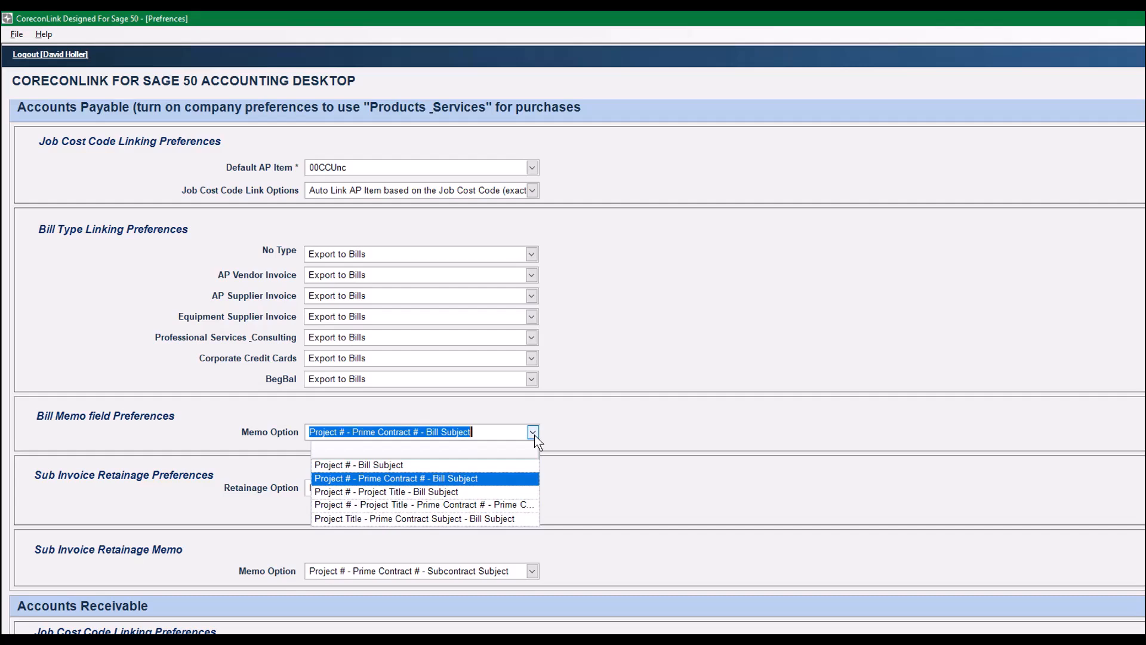
{"action": "left_click", "coordinate": [454, 478]}
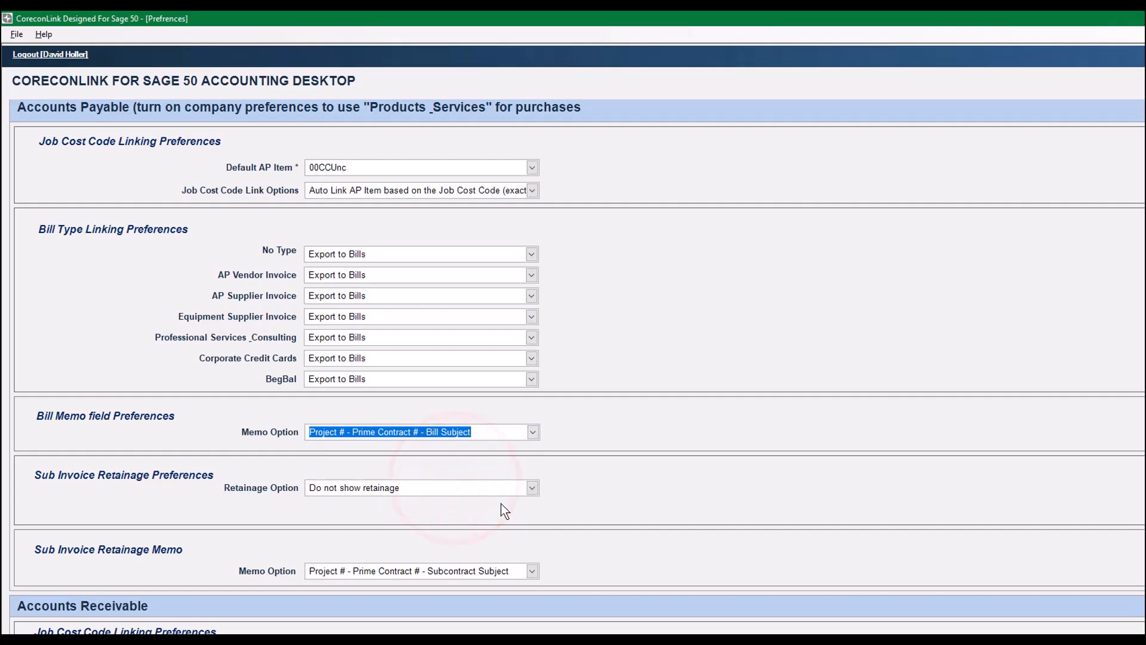
- Try the Show retainage in Sage 50 option for sub invoices, check its retainage item choices, and return to Do not show retainage
{"action": "left_click", "coordinate": [533, 489]}
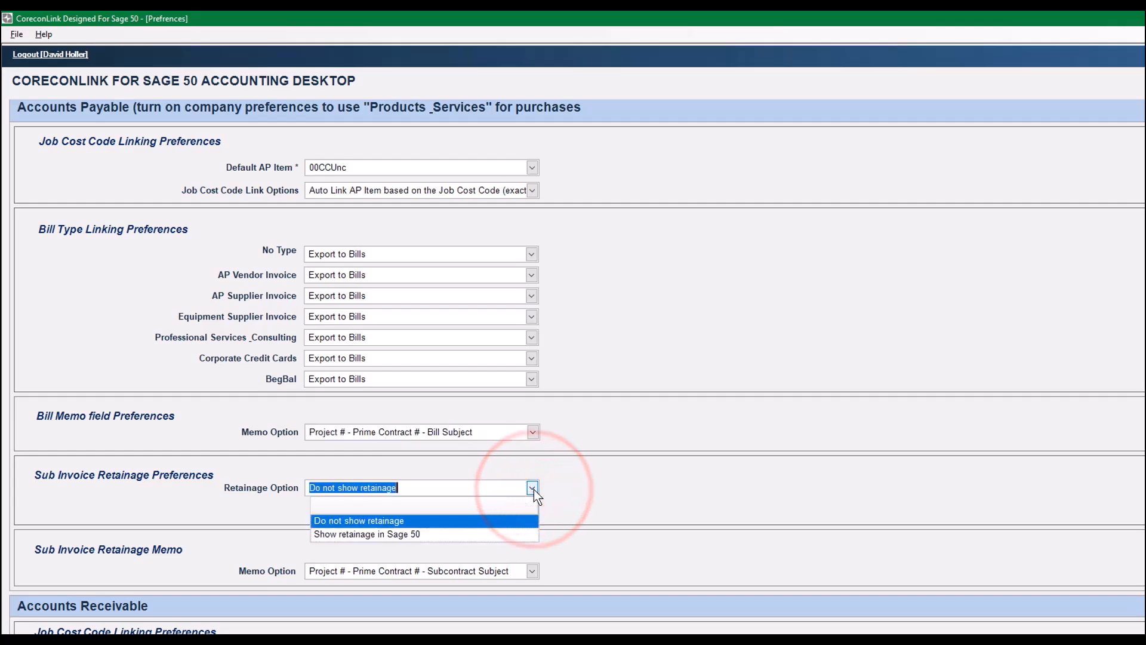
{"action": "left_click", "coordinate": [345, 534]}
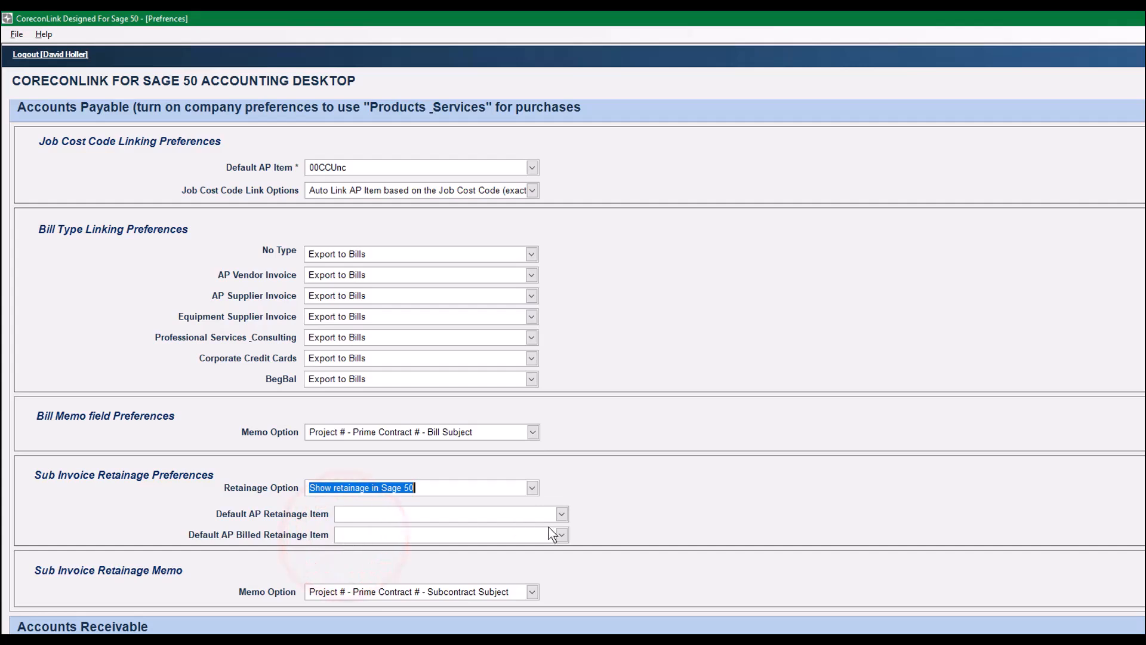
{"action": "left_click", "coordinate": [562, 515]}
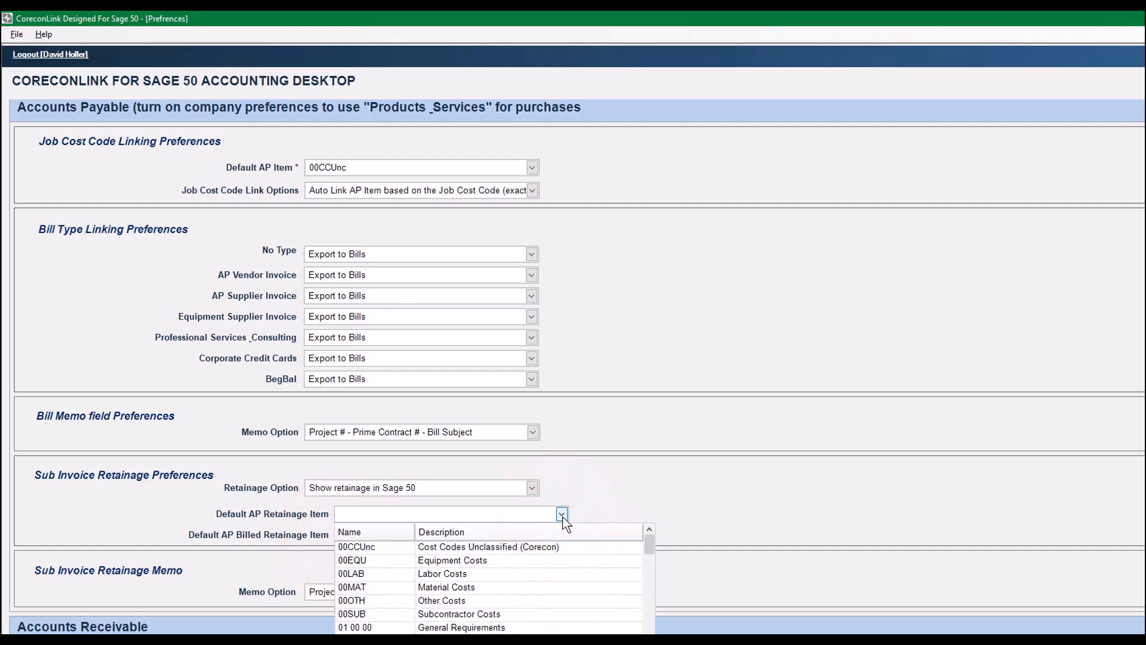
{"action": "left_click", "coordinate": [562, 515]}
{"action": "left_click", "coordinate": [531, 487]}
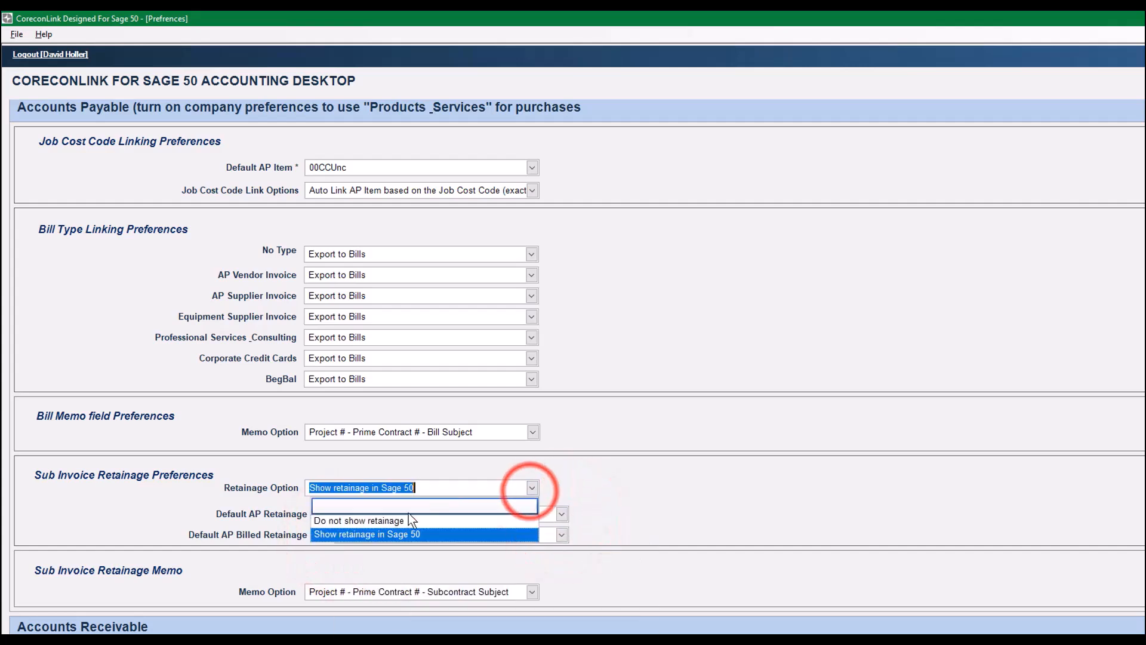
{"action": "left_click", "coordinate": [350, 522]}
- Choose Project # - Project Title - Subcontract Subject as the memo option for sub invoice retainage
{"action": "scroll", "coordinate": [615, 493], "scroll_direction": "down", "scroll_amount": 3}
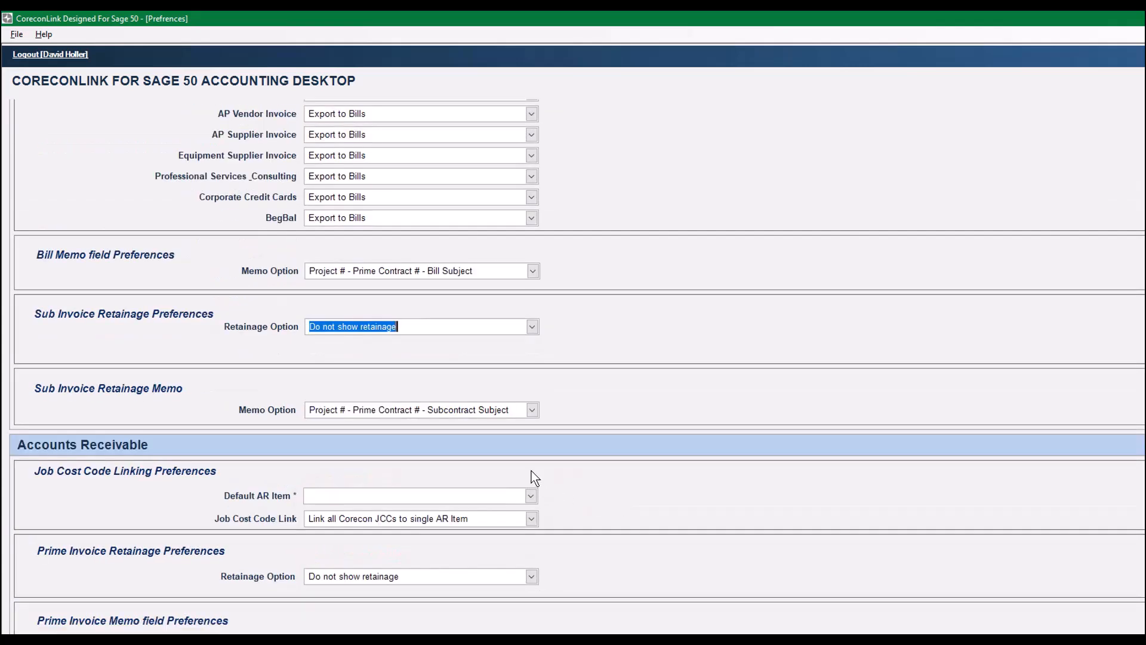
{"action": "left_click", "coordinate": [532, 411]}
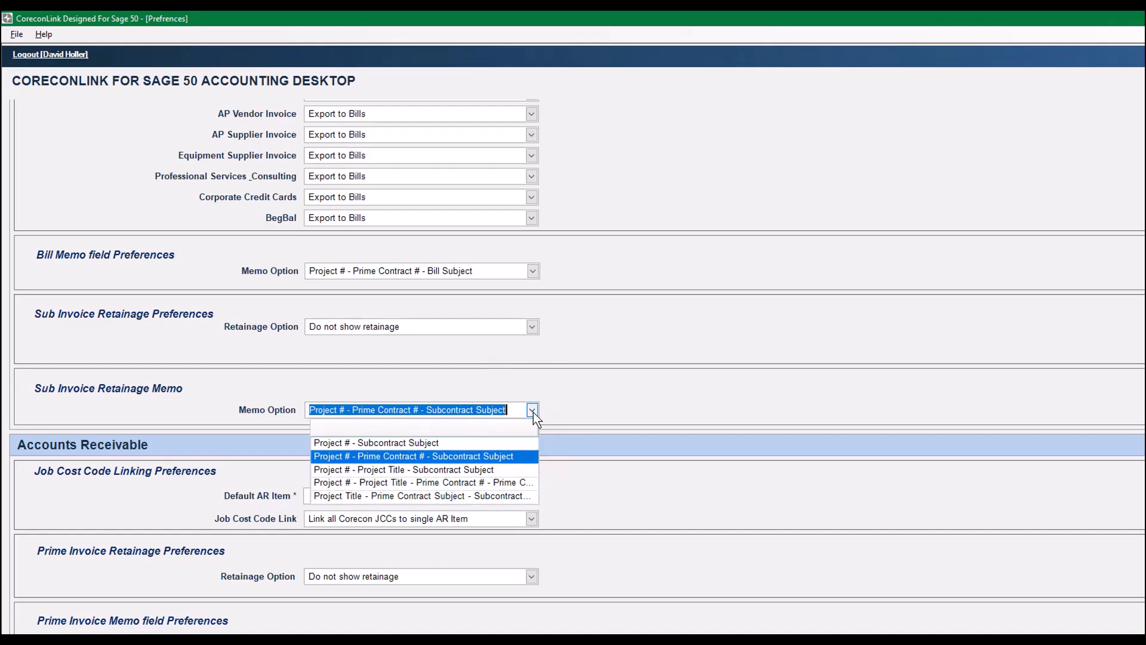
{"action": "left_click", "coordinate": [399, 470]}
- Set the default AR item to 00CCUnc and the AR job cost code link to Auto Link AR Item based on the Job Cost Code (exact match only)
{"action": "scroll", "coordinate": [582, 418], "scroll_direction": "down", "scroll_amount": 1}
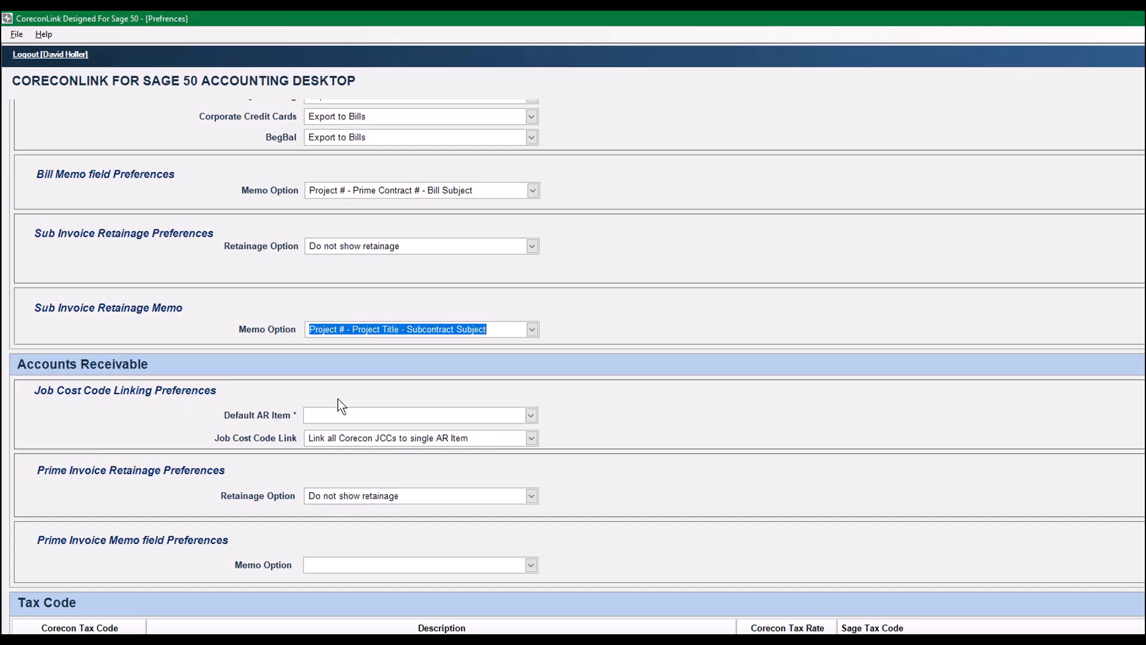
{"action": "left_click", "coordinate": [531, 415]}
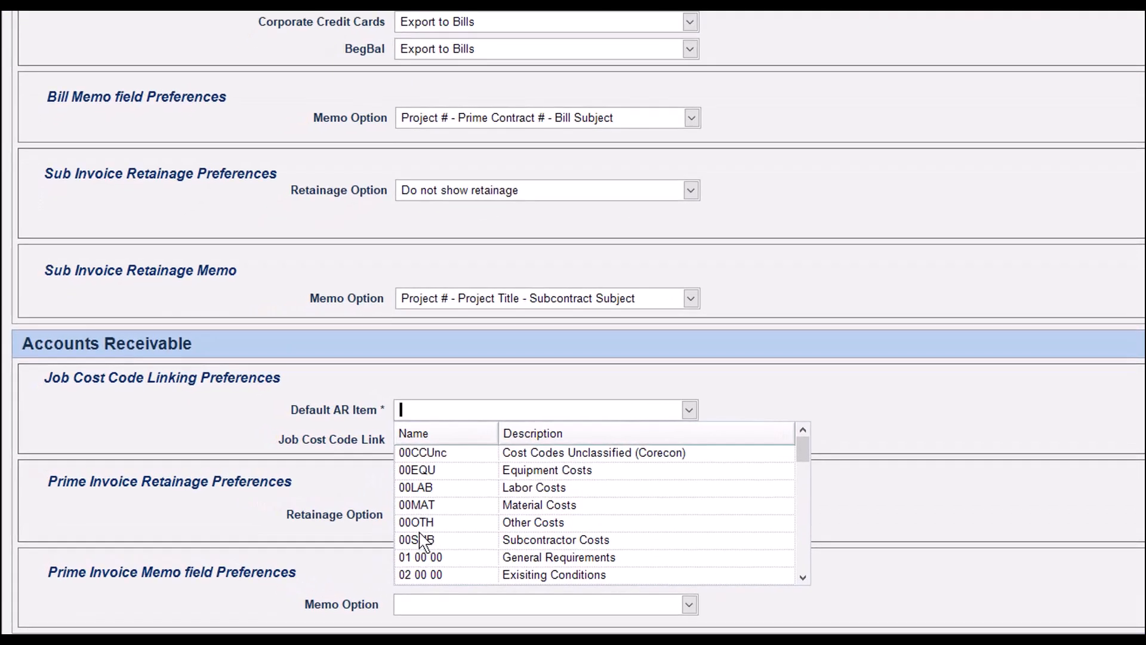
{"action": "left_click", "coordinate": [441, 458]}
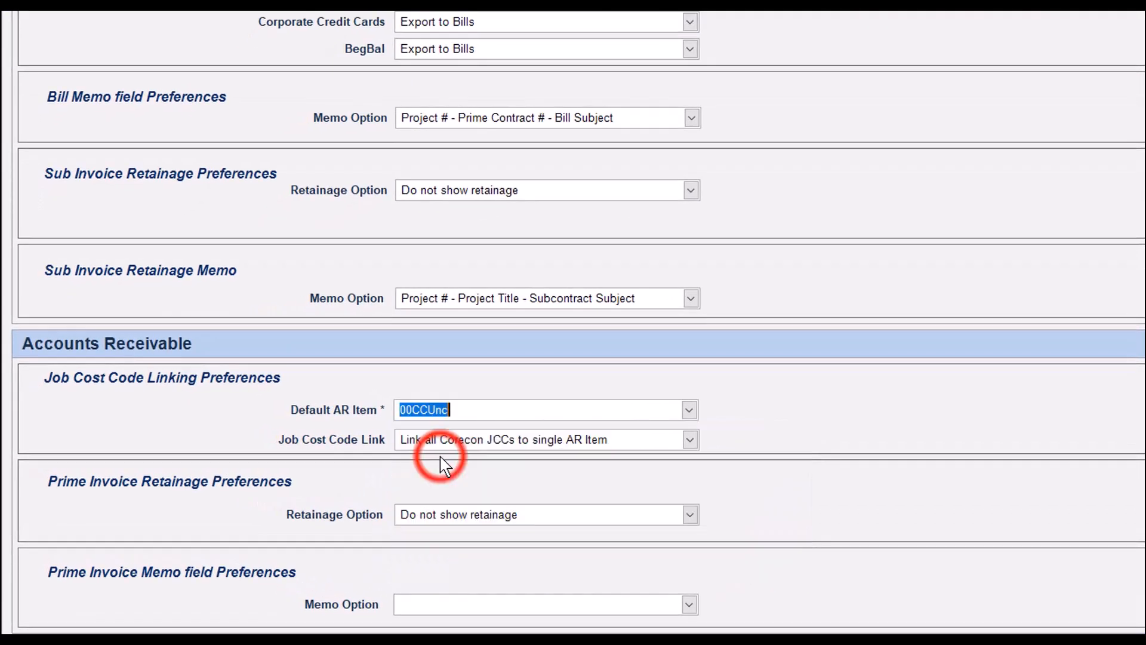
{"action": "left_click", "coordinate": [407, 435]}
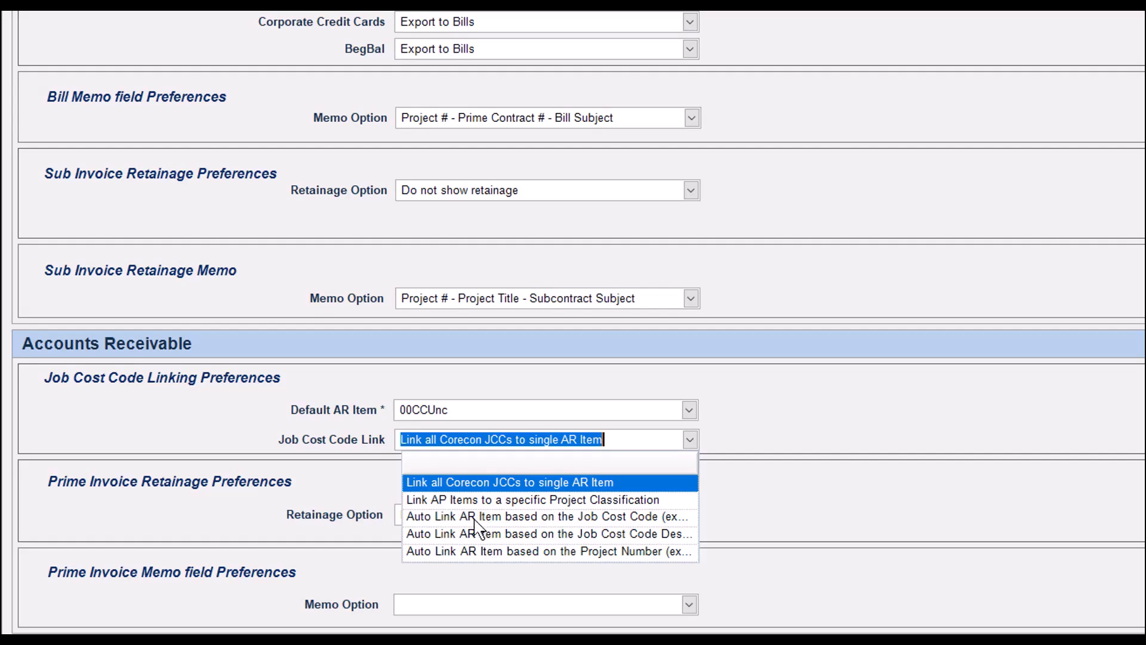
{"action": "left_click", "coordinate": [486, 483]}
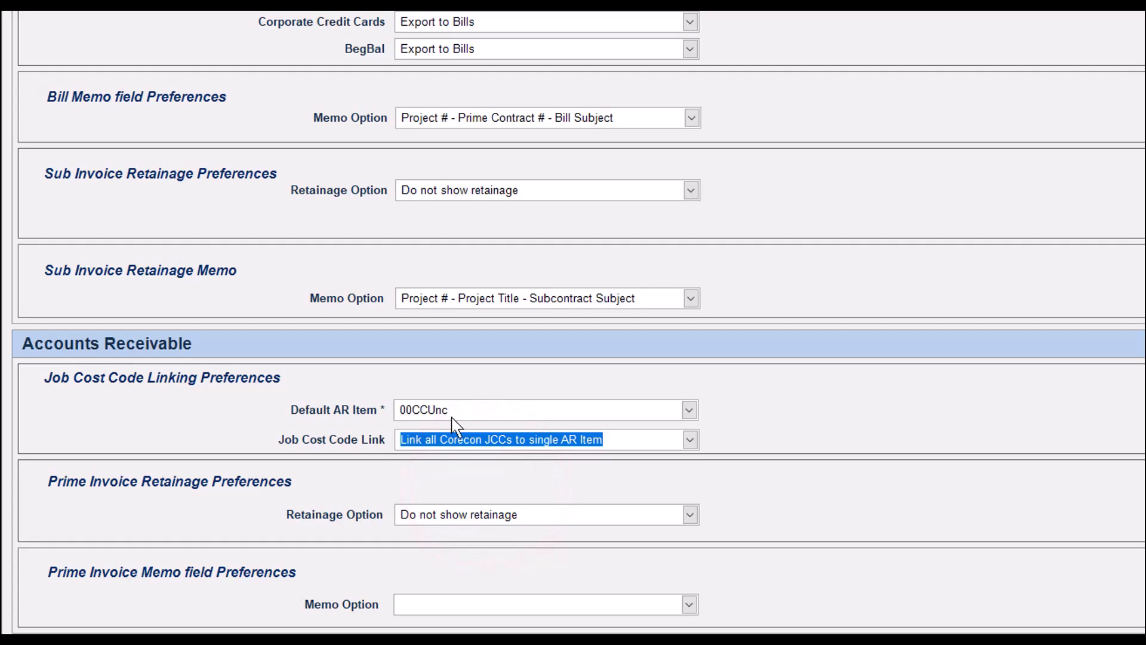
{"action": "left_click", "coordinate": [689, 409]}
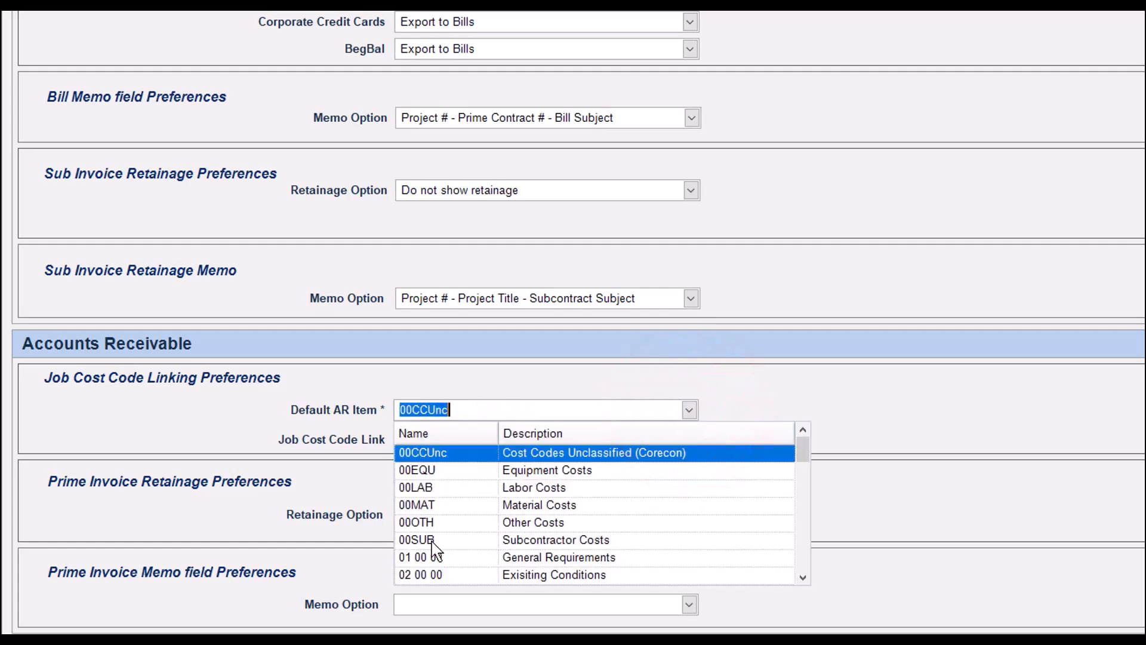
{"action": "left_click", "coordinate": [467, 454]}
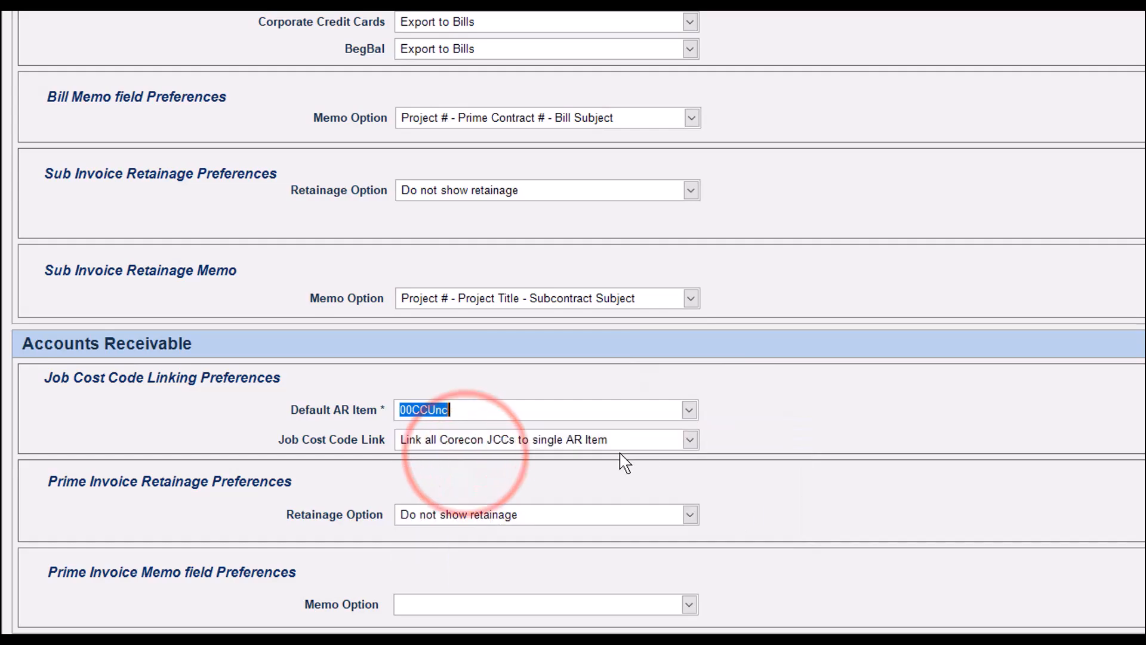
{"action": "left_click", "coordinate": [631, 427]}
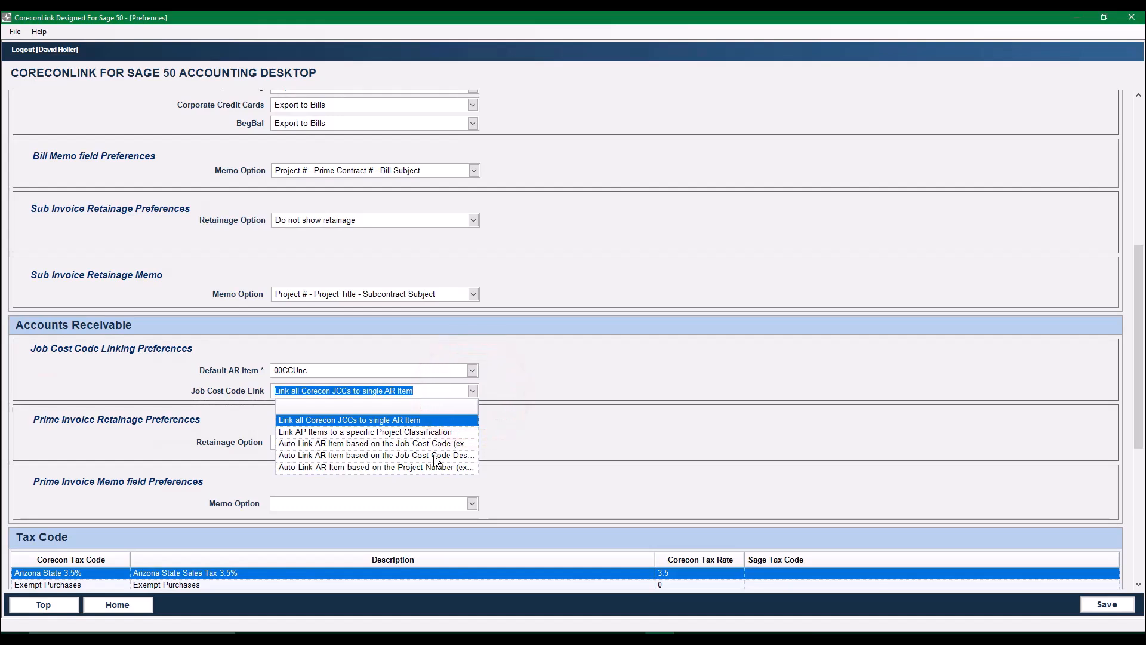
{"action": "left_click", "coordinate": [432, 444]}
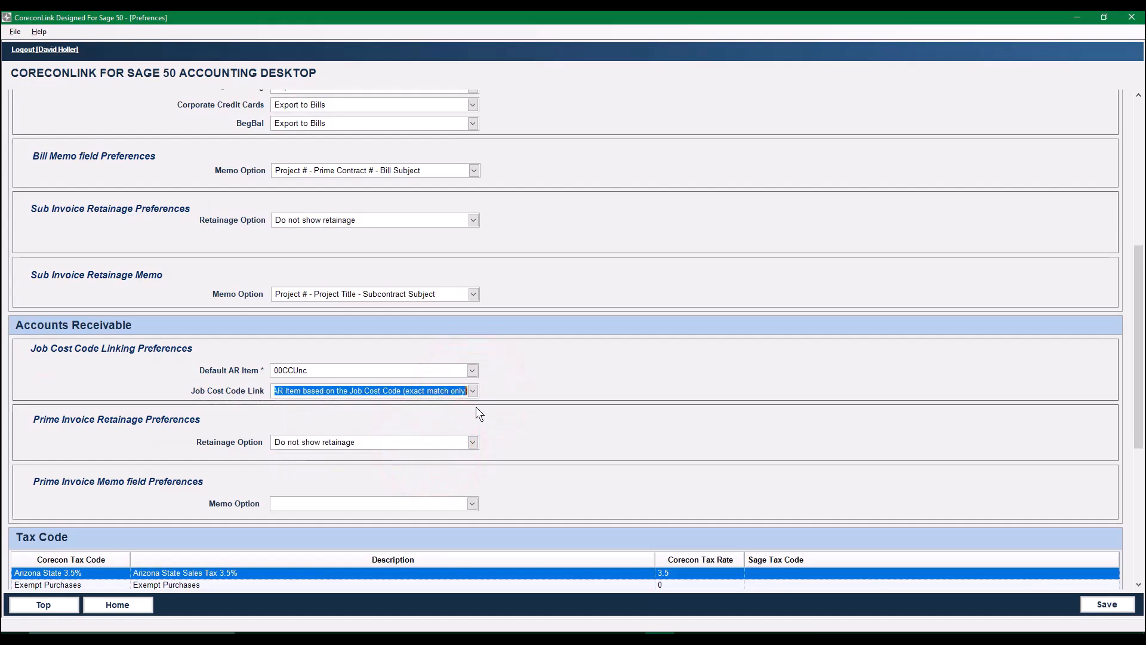
- Try showing prime invoice retainage in Sage 50, check the AR retainage item fields, and return the option to Do not show retainage
{"action": "left_click", "coordinate": [472, 441]}
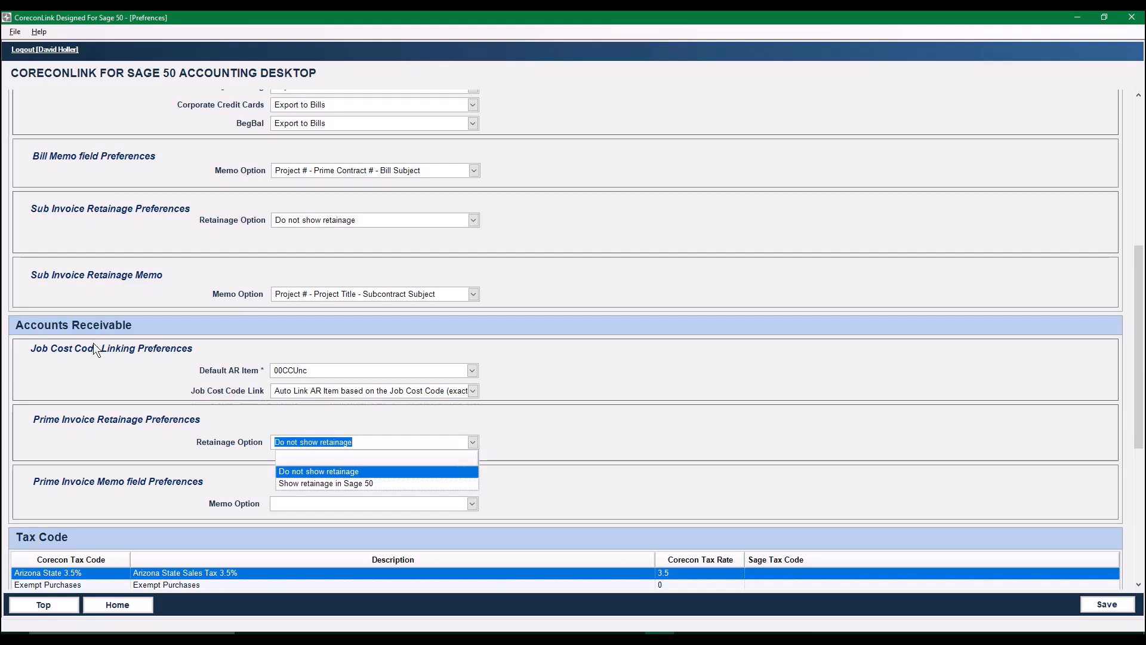
{"action": "left_click", "coordinate": [383, 471]}
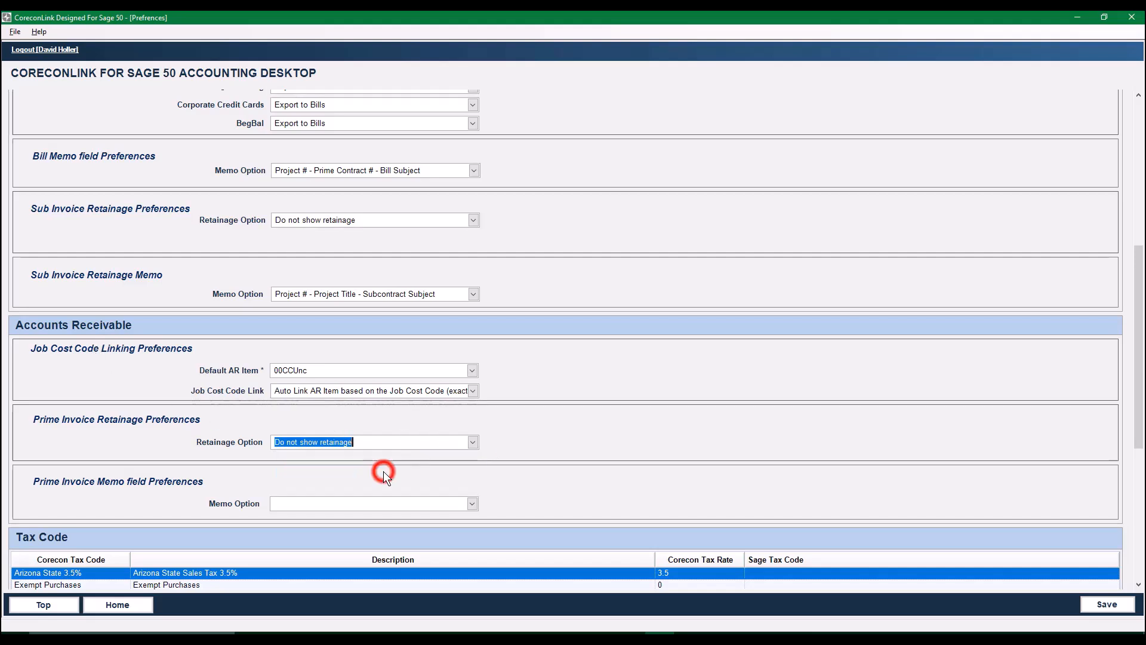
{"action": "left_click", "coordinate": [472, 443]}
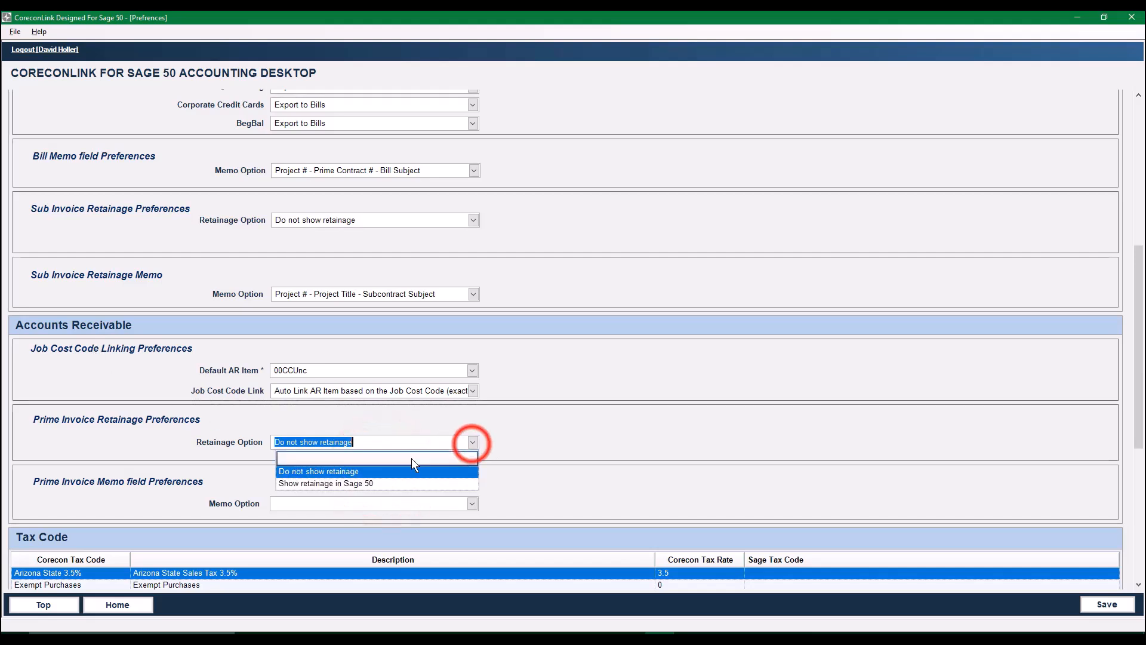
{"action": "left_click", "coordinate": [355, 483]}
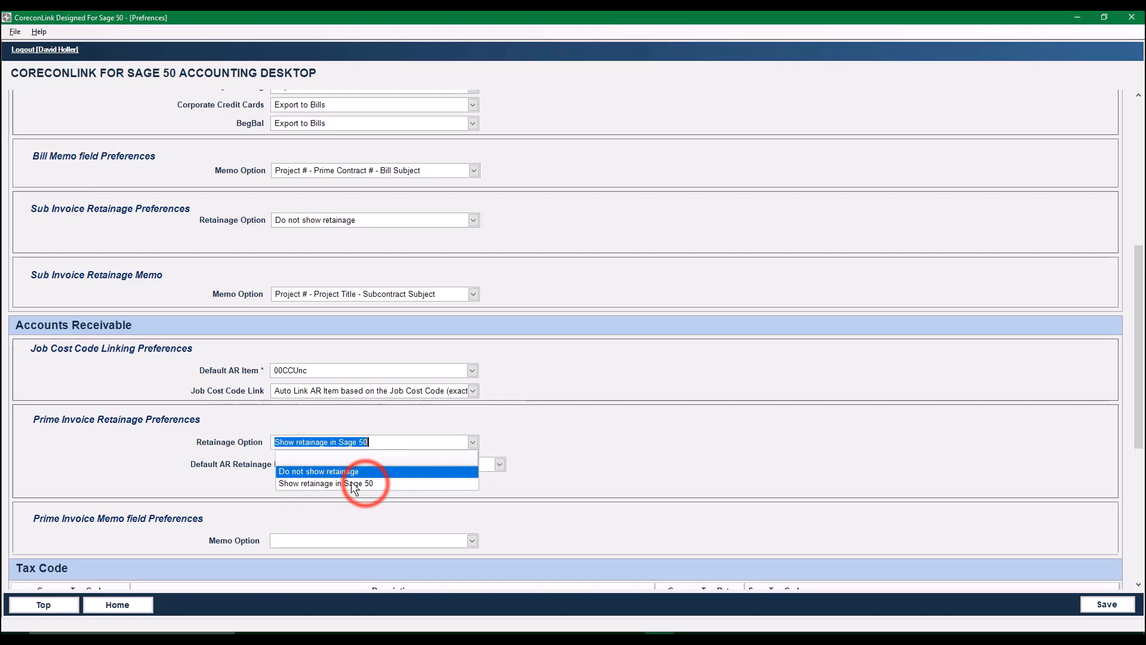
{"action": "left_click", "coordinate": [500, 465]}
{"action": "left_click", "coordinate": [500, 465]}
{"action": "left_click", "coordinate": [576, 468]}
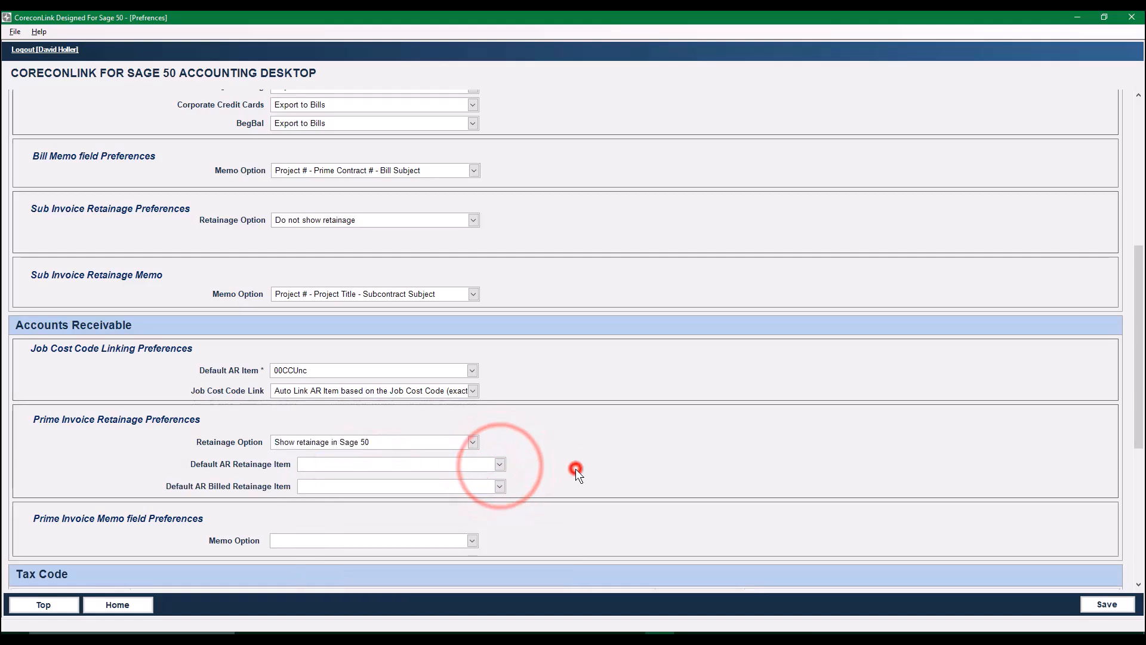
{"action": "left_click", "coordinate": [471, 443]}
{"action": "left_click", "coordinate": [319, 471]}
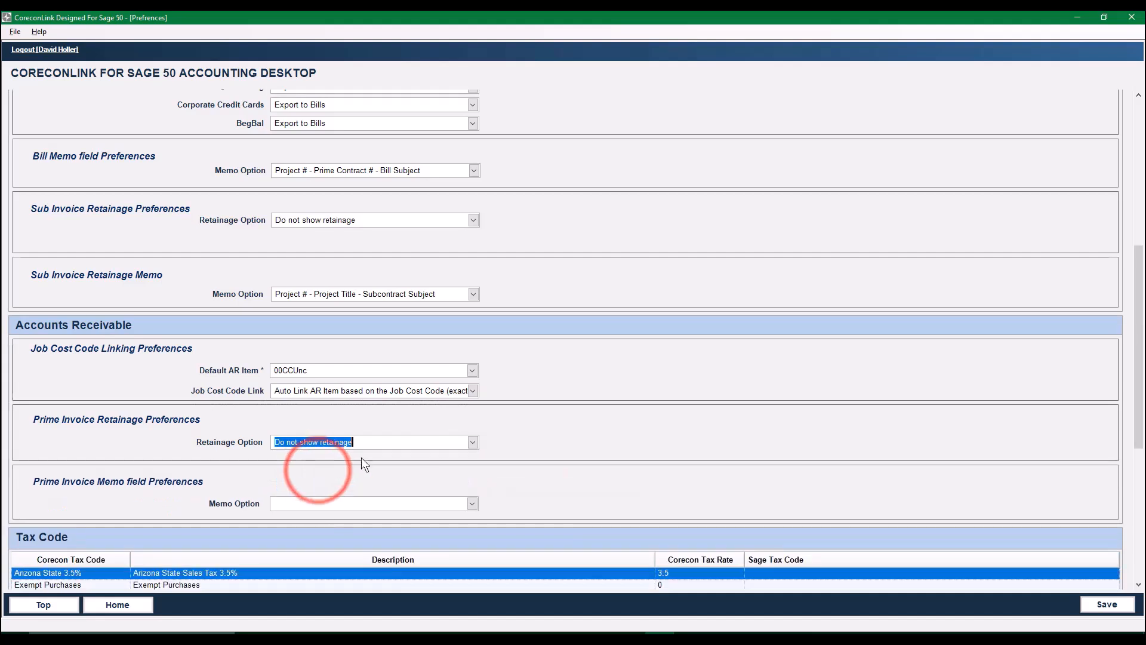
{"action": "left_click", "coordinate": [568, 481]}
- Choose Project # - Prime Contract # - Prime Contract Subject as the memo option for prime invoices
{"action": "scroll", "coordinate": [569, 481], "scroll_direction": "down", "scroll_amount": 1}
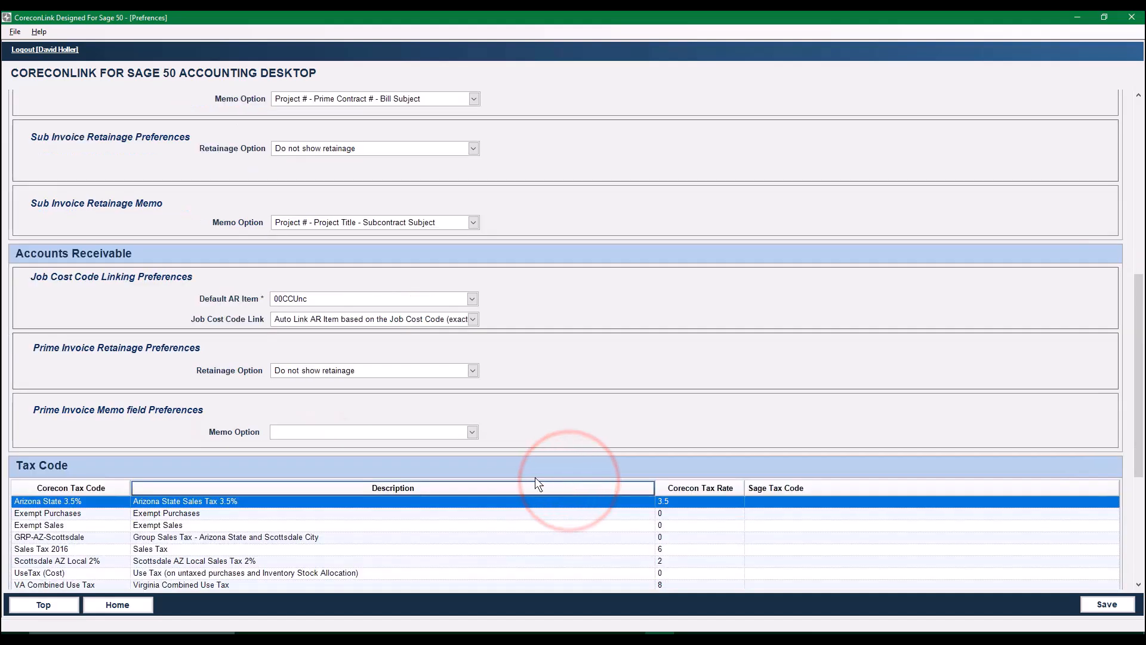
{"action": "left_click", "coordinate": [472, 432]}
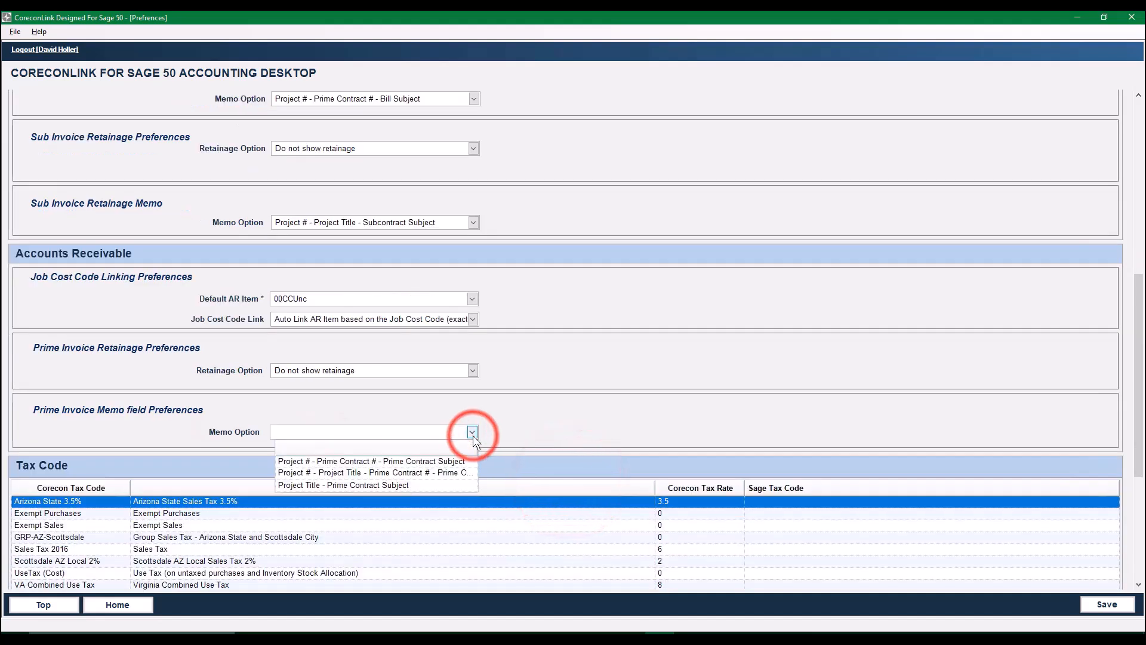
{"action": "left_click", "coordinate": [358, 461]}
- Examine the Sage tax codes available for linking to the Arizona State 3.5% tax code, without choosing one
{"action": "scroll", "coordinate": [552, 409], "scroll_direction": "down", "scroll_amount": 1}
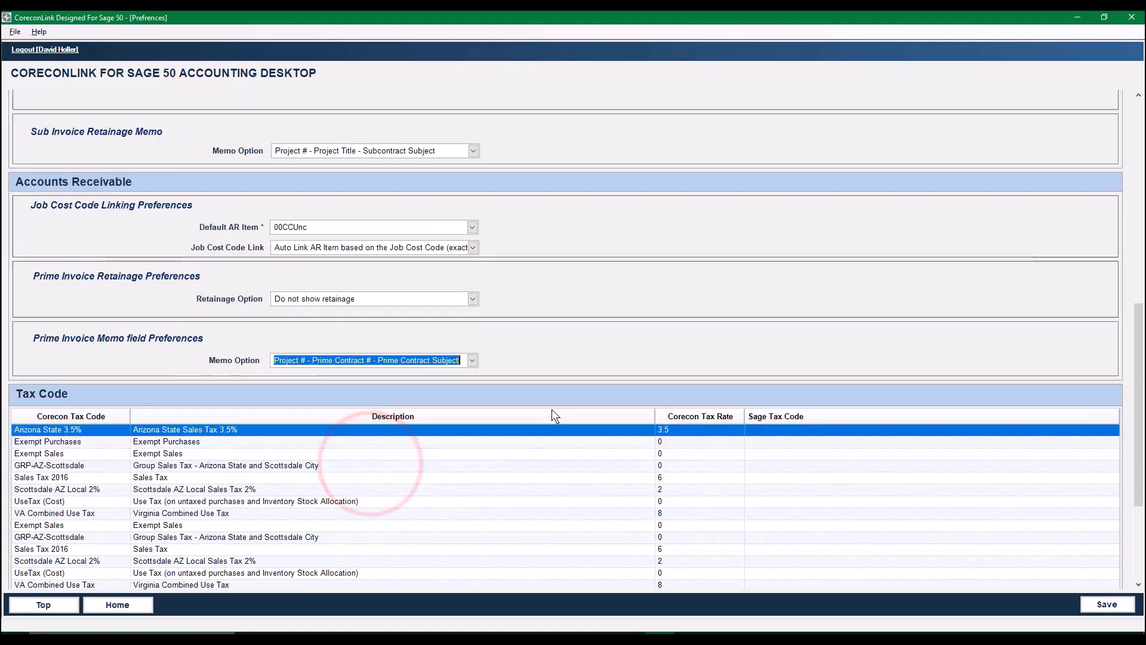
{"action": "scroll", "coordinate": [552, 411], "scroll_direction": "down", "scroll_amount": 1}
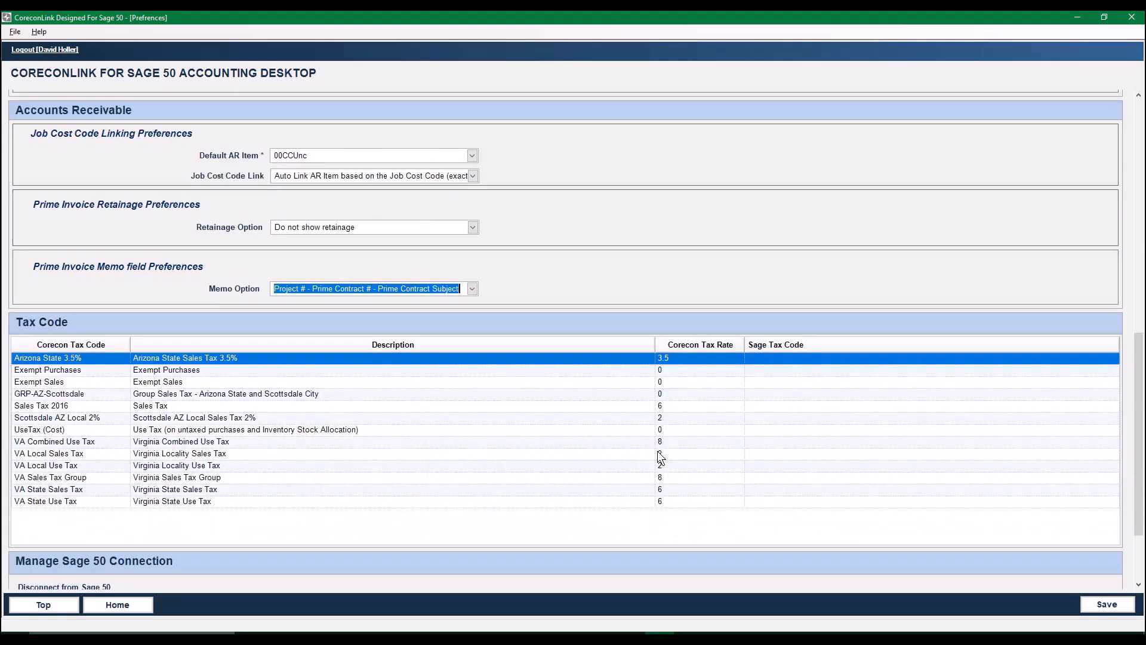
{"action": "left_click", "coordinate": [814, 360]}
{"action": "left_click", "coordinate": [1112, 359]}
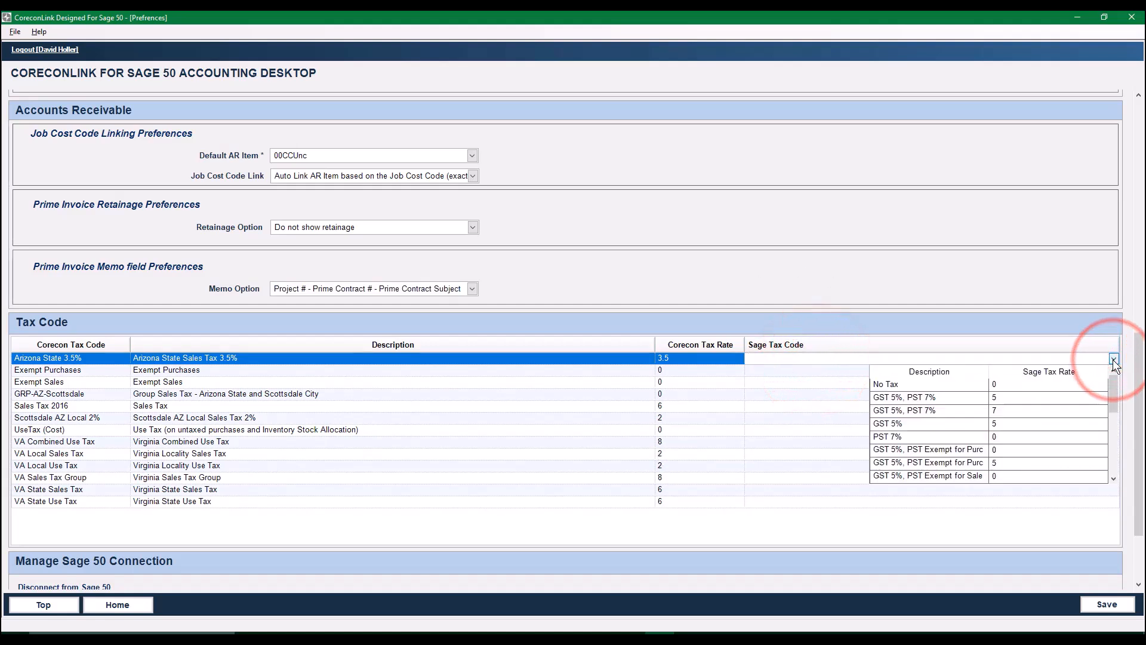
{"action": "left_click", "coordinate": [1113, 359]}
{"action": "left_click", "coordinate": [1113, 358]}
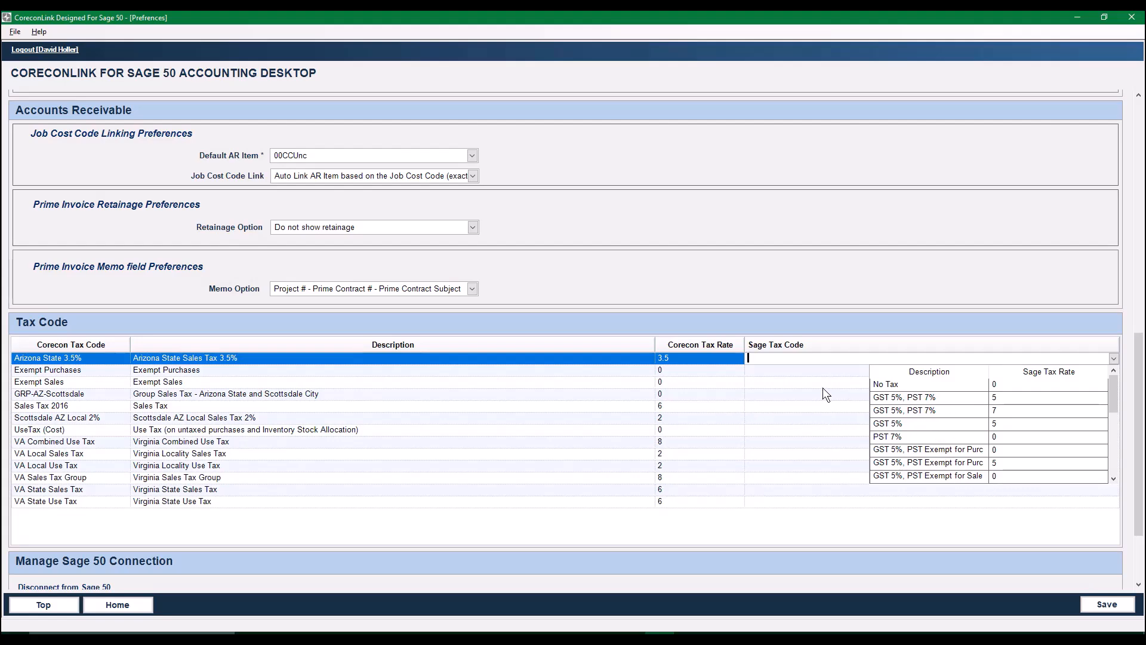
{"action": "left_click", "coordinate": [800, 359]}
{"action": "left_click", "coordinate": [716, 359]}
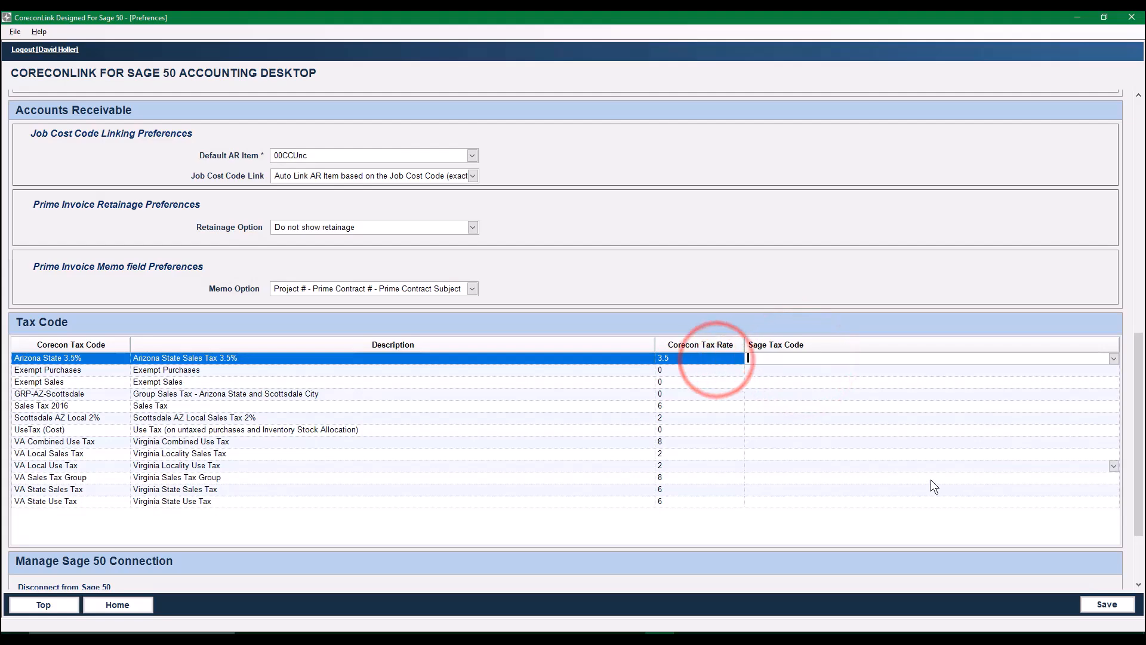
- Save the CoreconLink preferences and confirm the save
{"action": "scroll", "coordinate": [732, 553], "scroll_direction": "down", "scroll_amount": 1}
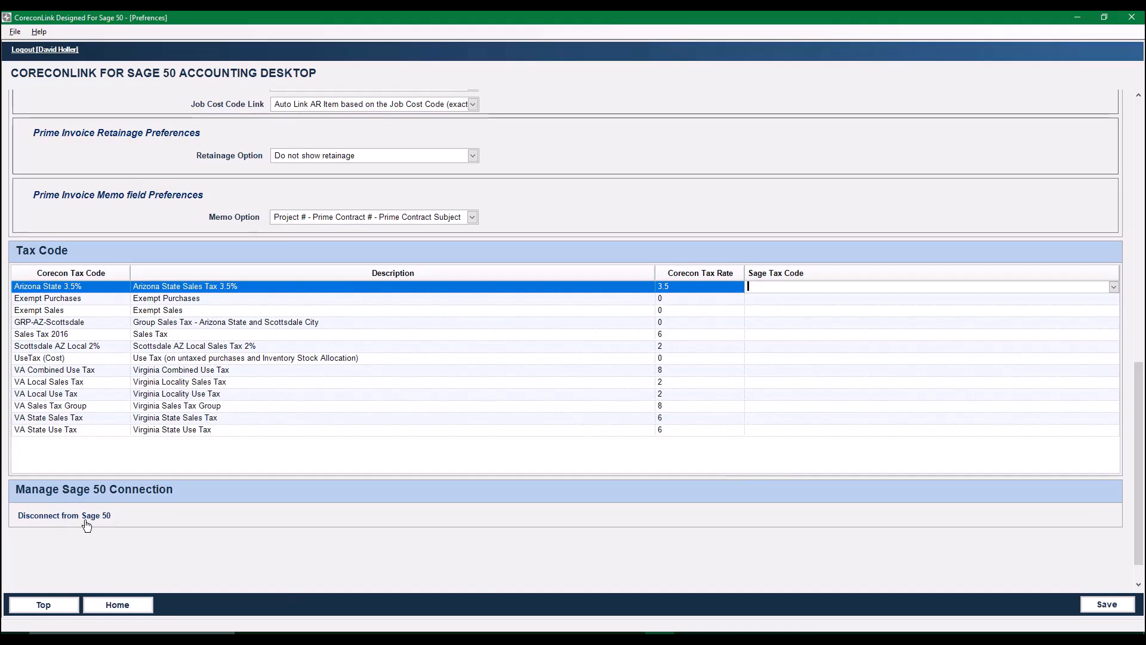
{"action": "left_click", "coordinate": [1109, 605]}
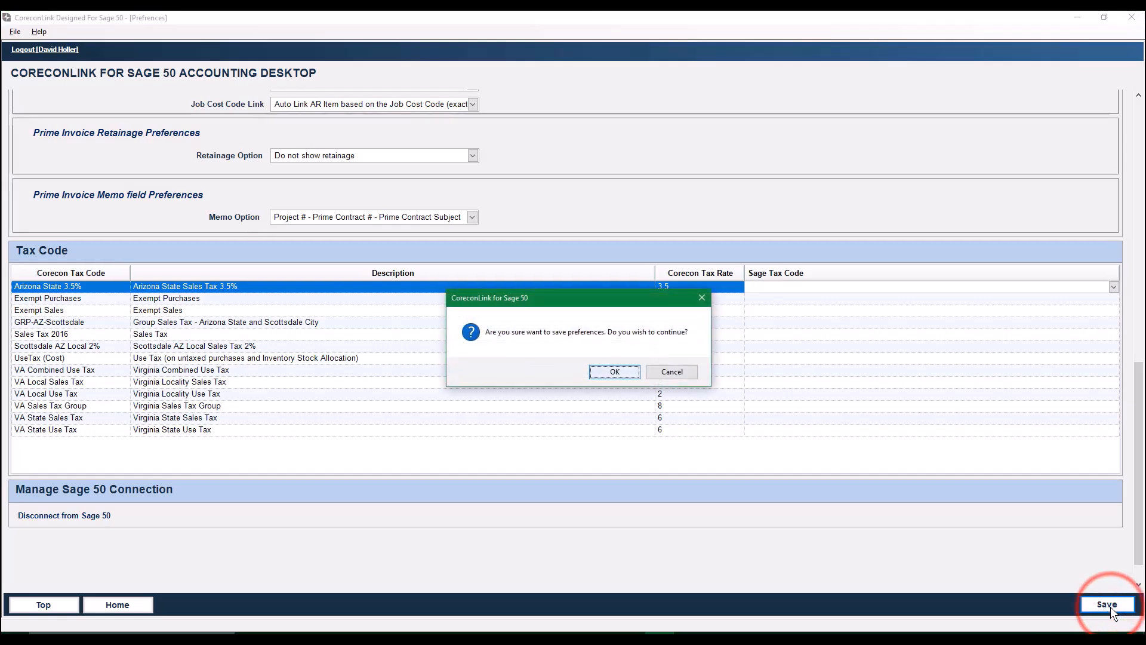
{"action": "left_click", "coordinate": [599, 369]}
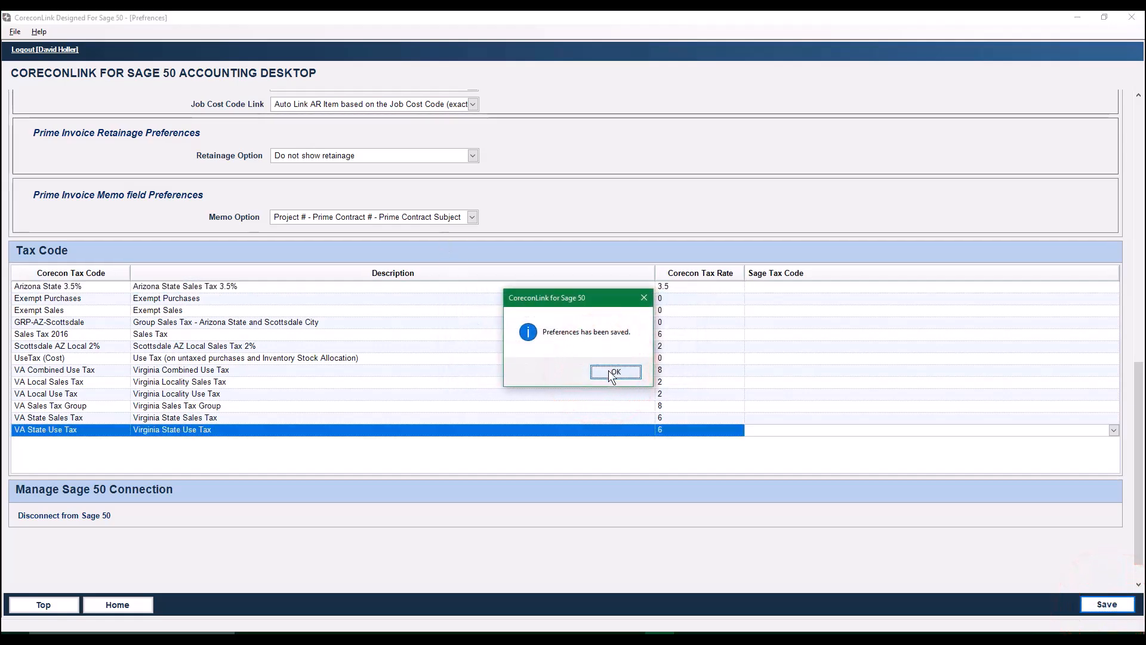
{"action": "left_click", "coordinate": [611, 373]}
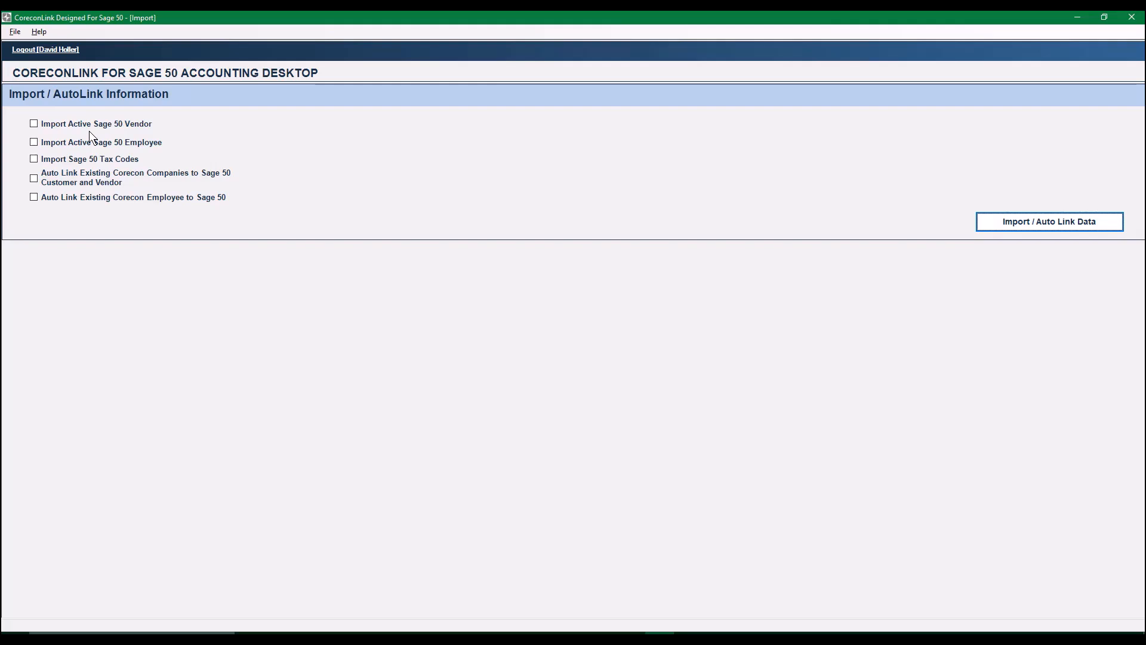
- Select importing Sage 50 tax codes and auto linking existing Corecon companies and employees to Sage 50
{"action": "left_click", "coordinate": [34, 158]}
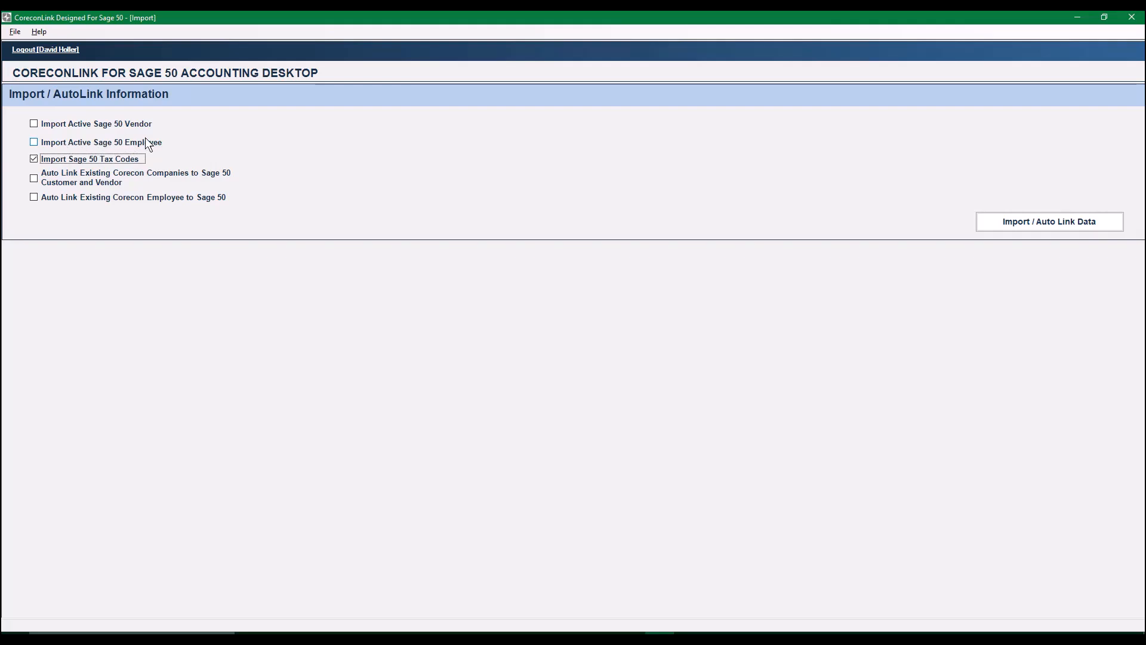
{"action": "left_click", "coordinate": [33, 177]}
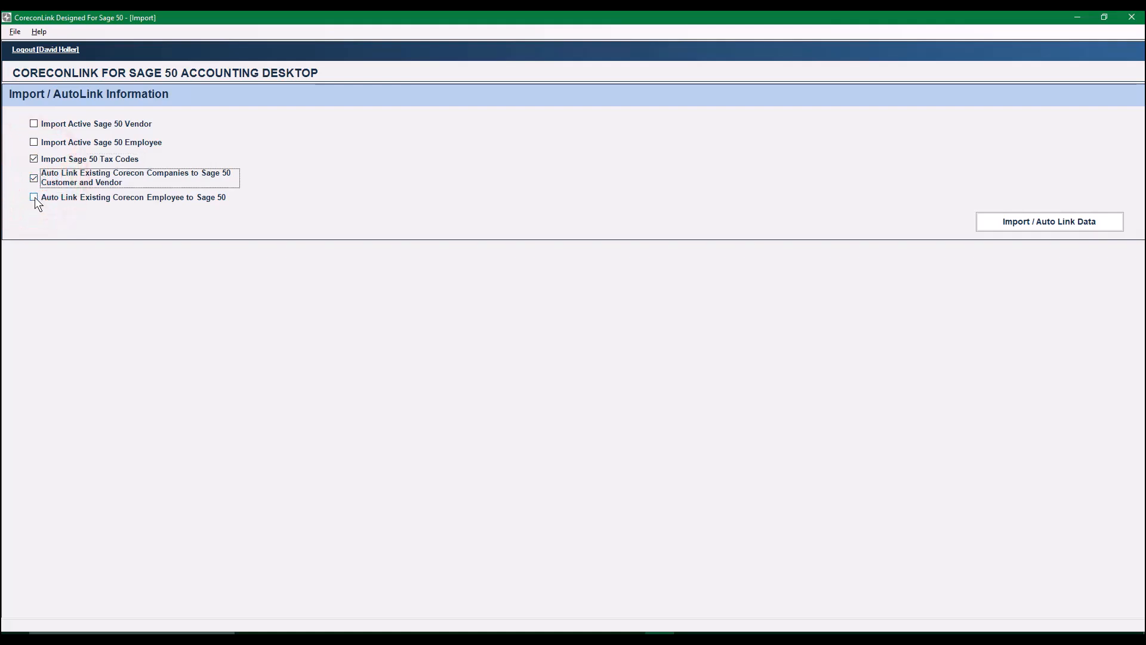
{"action": "left_click", "coordinate": [34, 197]}
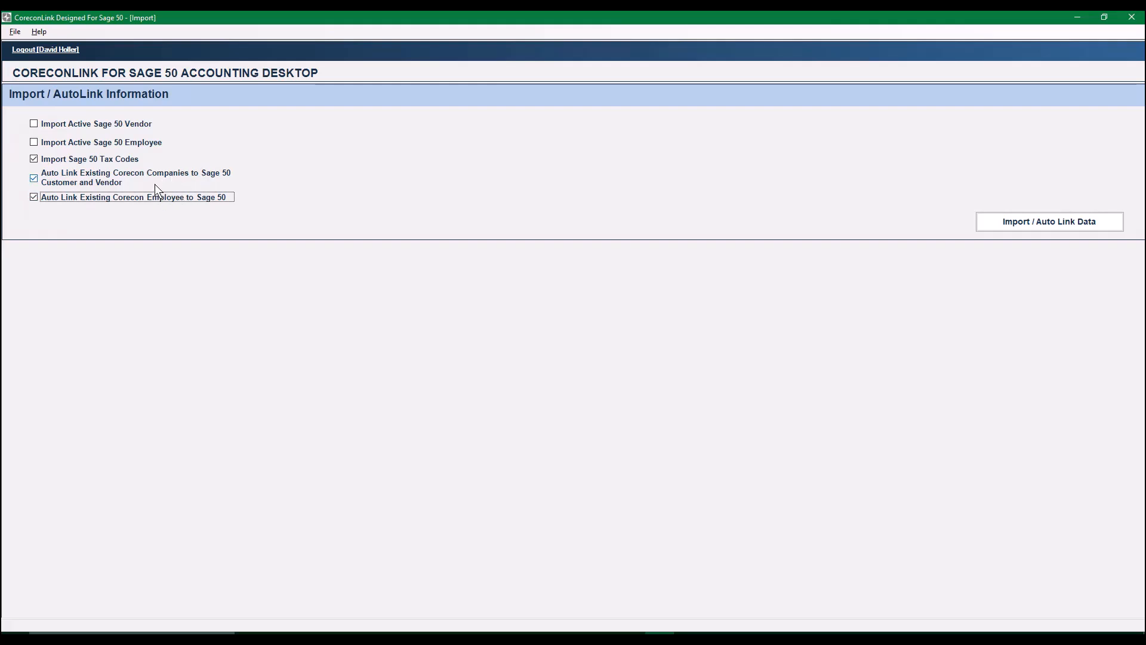
- Run the import and auto linking of the selected Sage 50 data and acknowledge its completion
{"action": "left_click", "coordinate": [1054, 224]}
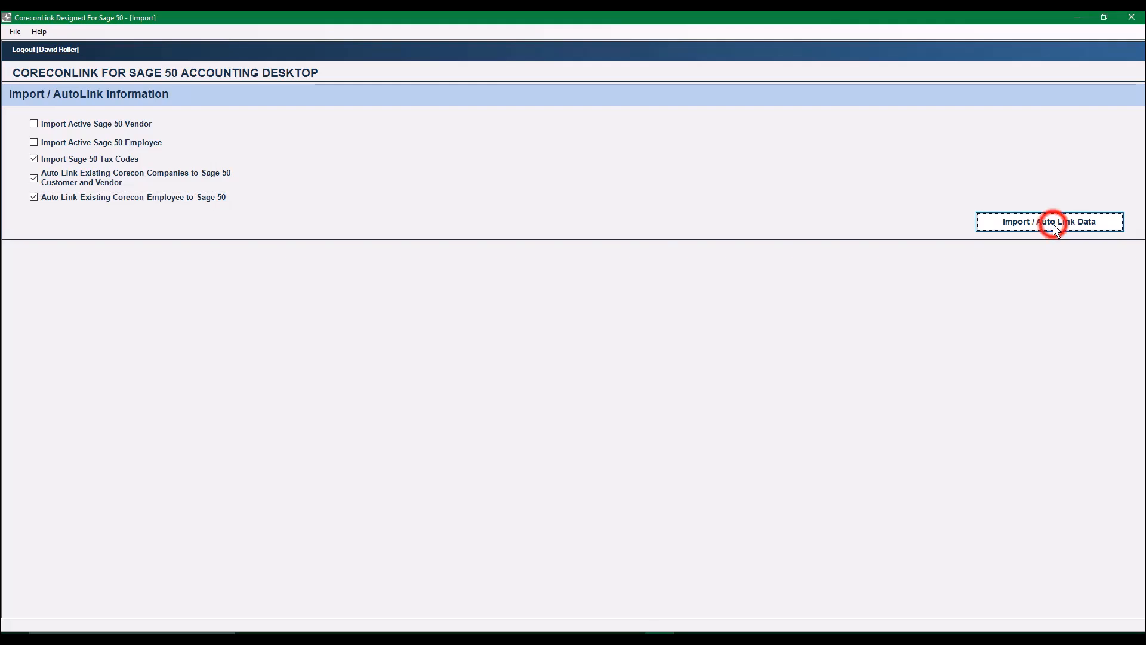
{"action": "left_click", "coordinate": [612, 372]}
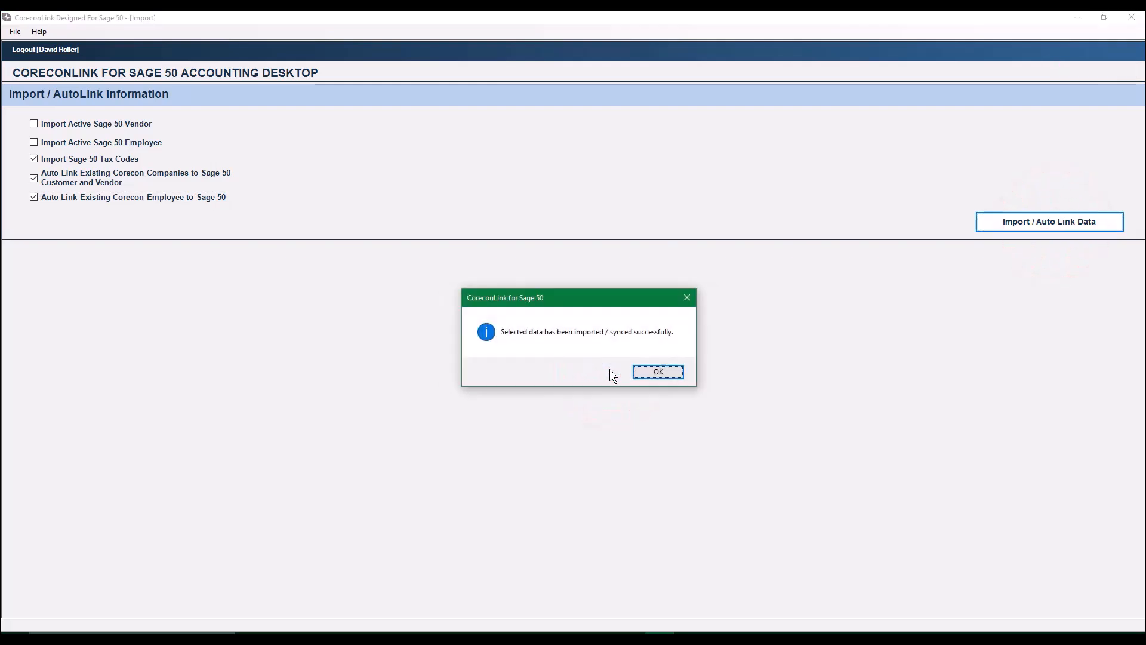
{"action": "left_click", "coordinate": [647, 372]}
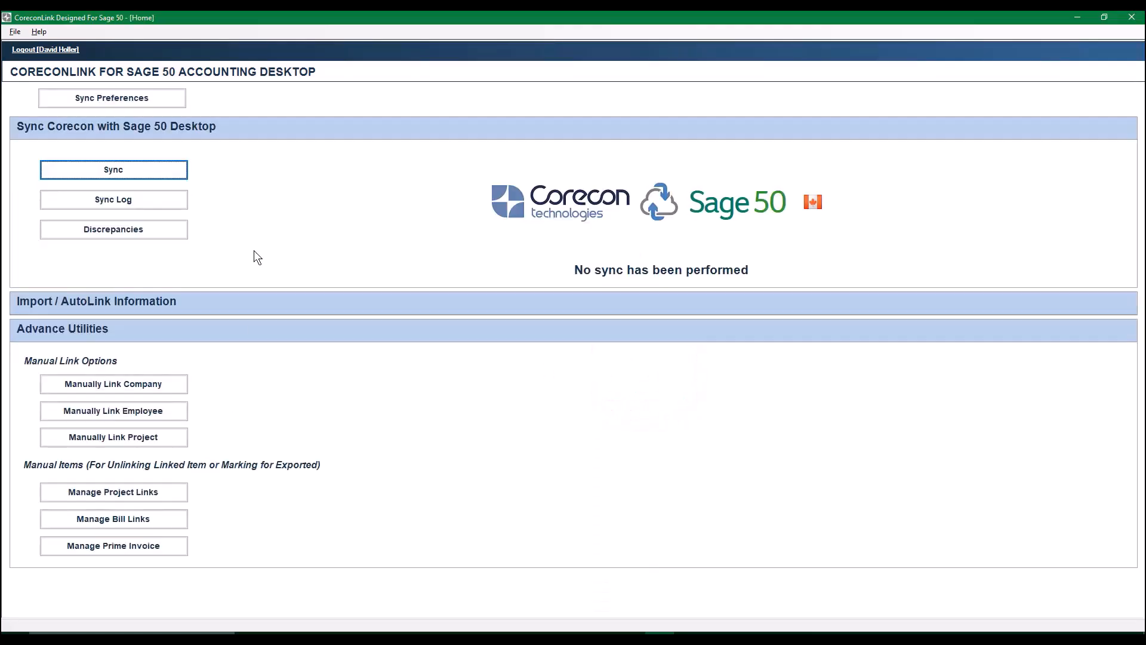
- In the sync preferences, link Corecon tax code G to the Sage tax code GST 5% with rate 5
{"action": "left_click", "coordinate": [126, 101]}
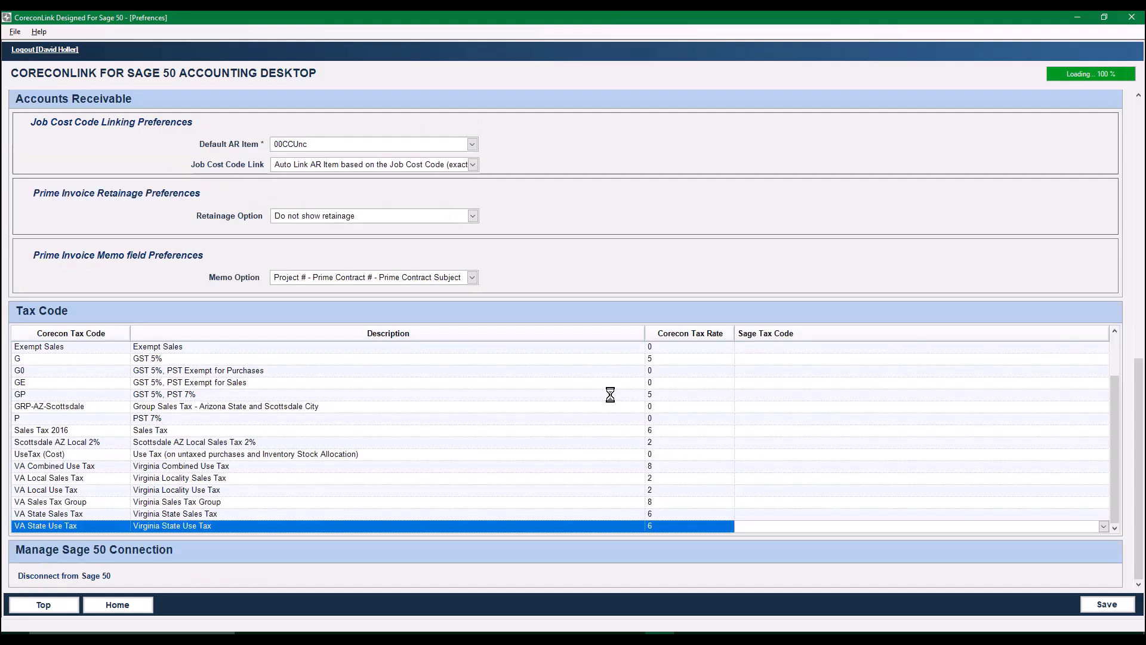
{"action": "left_click", "coordinate": [67, 363]}
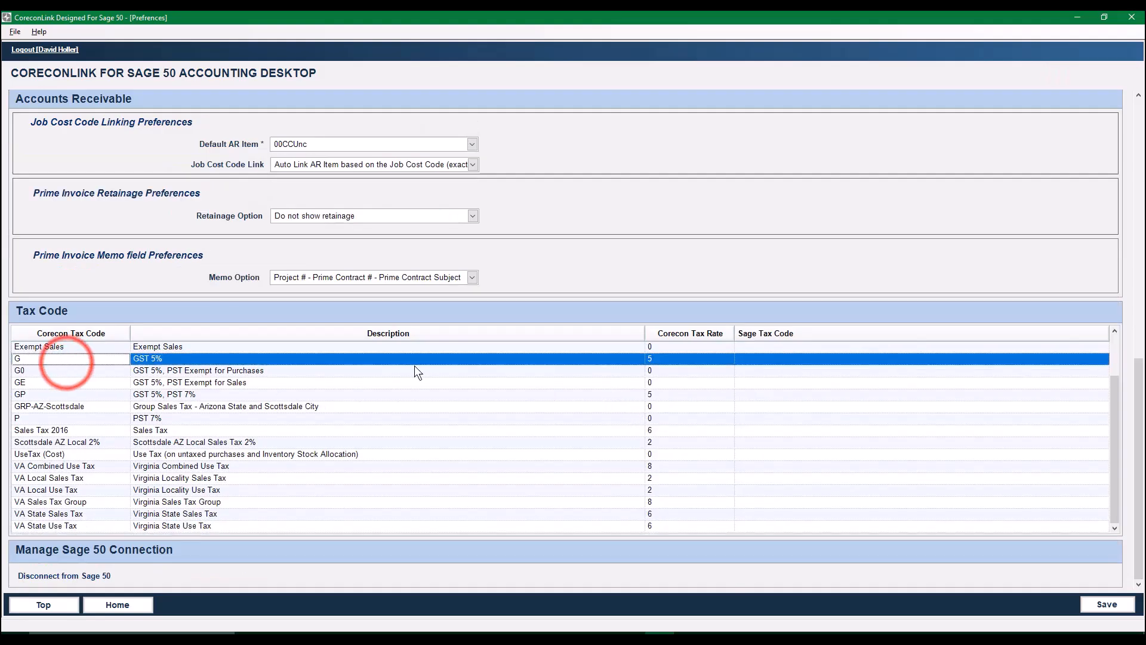
{"action": "left_click", "coordinate": [1104, 361]}
{"action": "left_click", "coordinate": [1104, 361]}
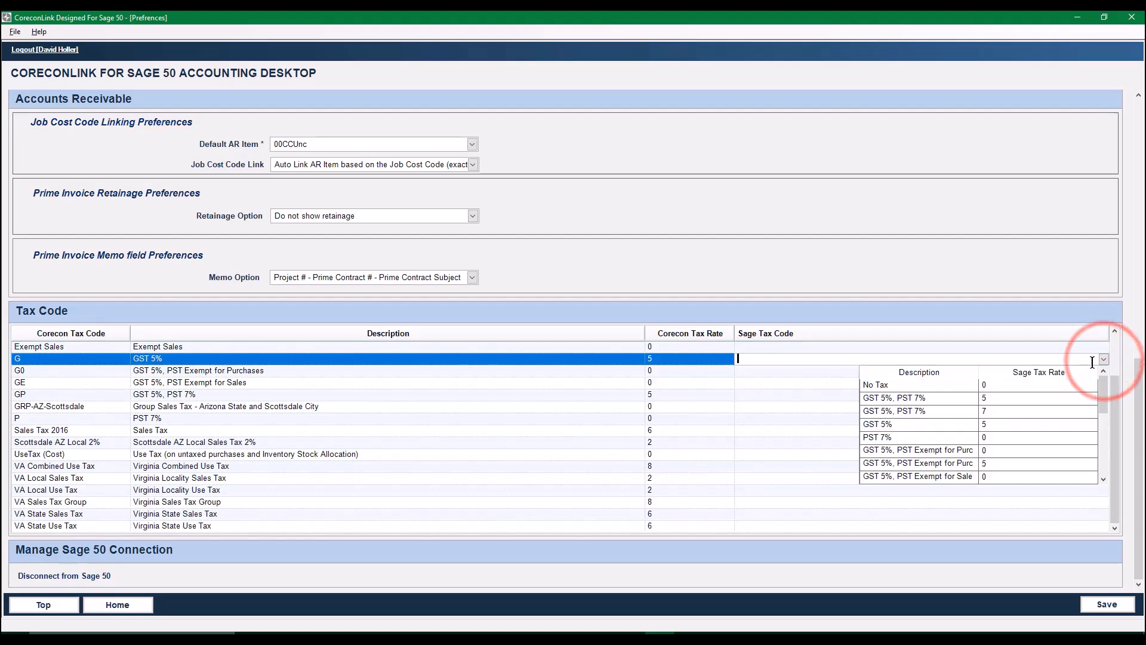
{"action": "left_click", "coordinate": [896, 425]}
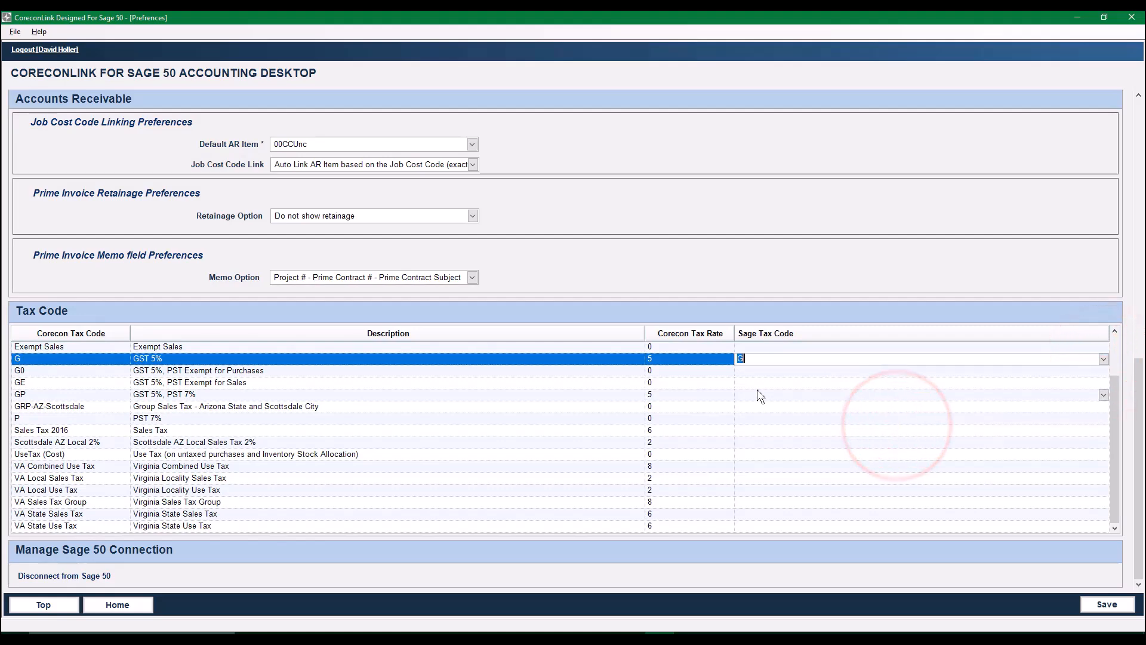
- Link Corecon tax code G0, GST 5% with PST exempt for purchases, to Sage tax code G0
{"action": "left_click", "coordinate": [753, 370]}
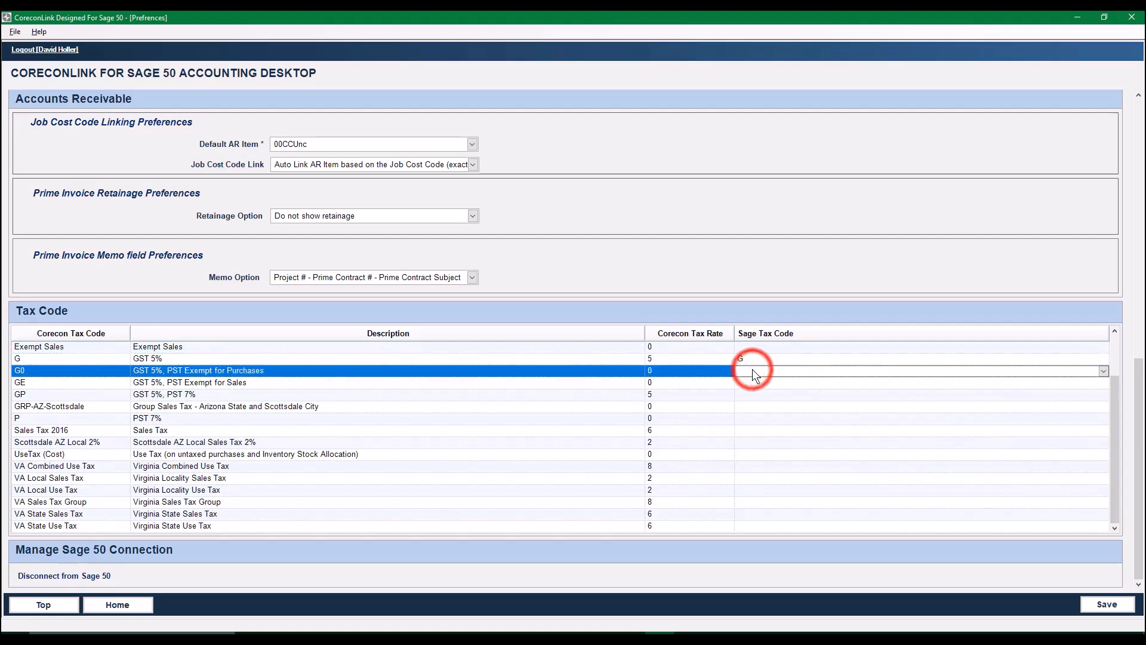
{"action": "left_click", "coordinate": [1103, 371]}
{"action": "left_click", "coordinate": [966, 425]}
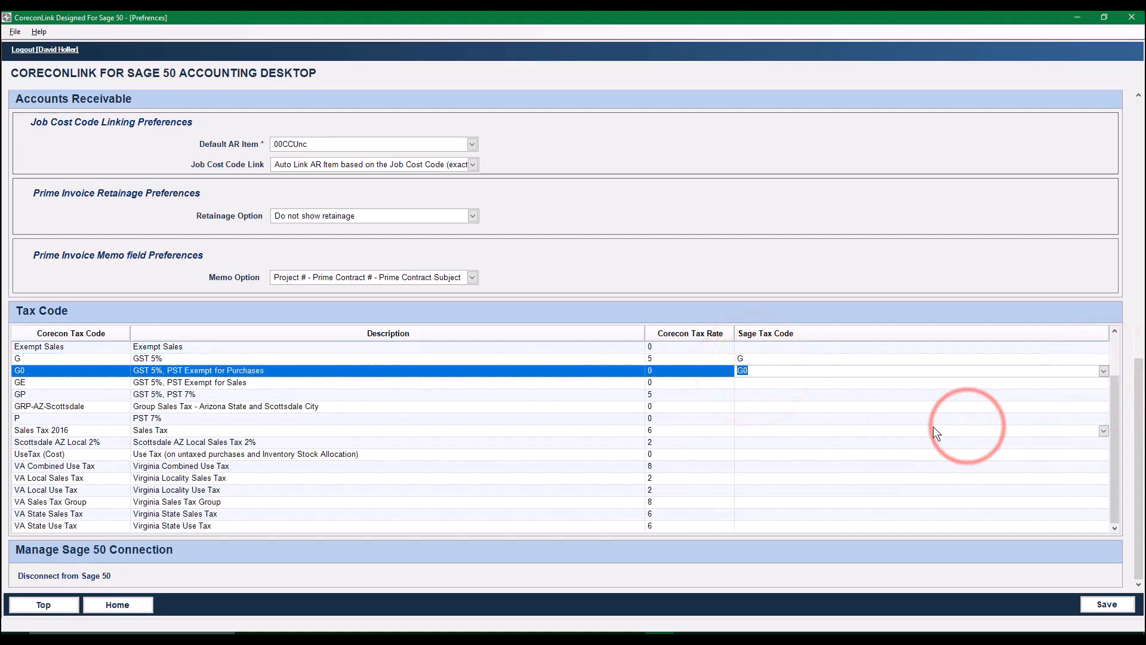
- Link Corecon tax code GE to the Sage tax code GST 5%, PST Exempt for Sales with rate 0
{"action": "left_click", "coordinate": [1010, 388]}
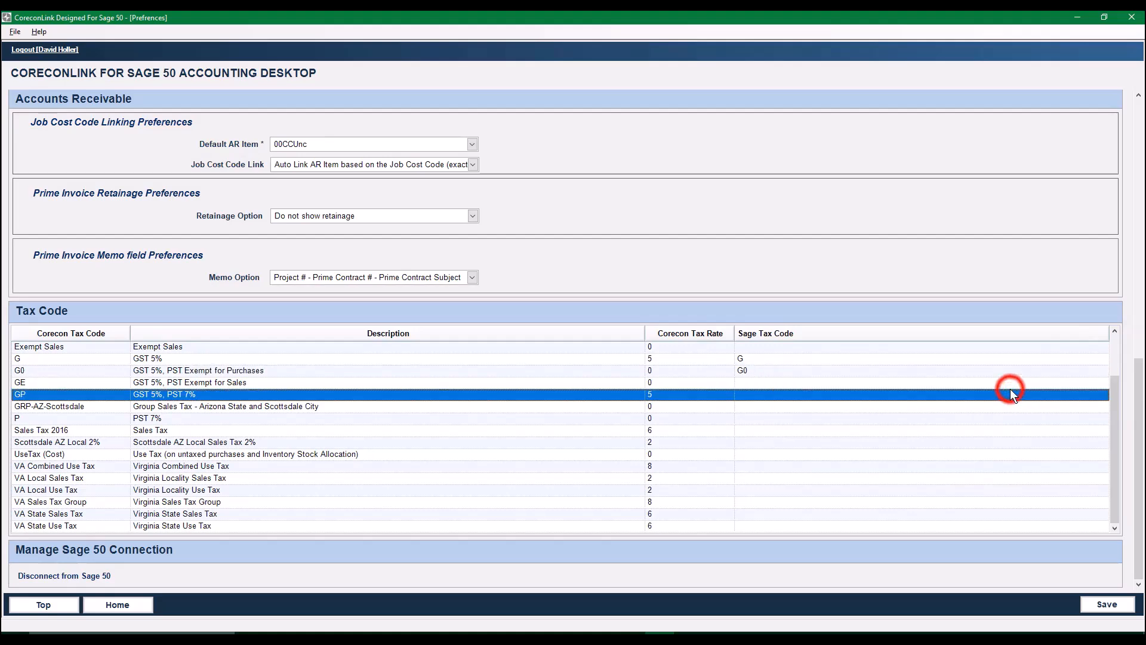
{"action": "left_click", "coordinate": [993, 378]}
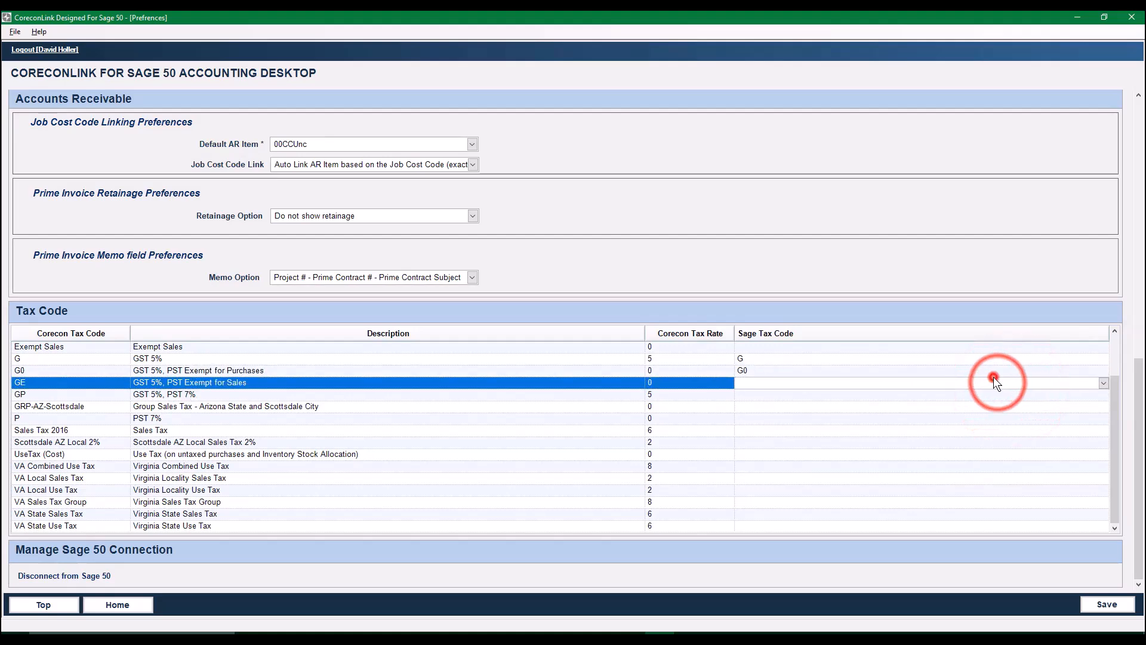
{"action": "left_click", "coordinate": [1102, 381]}
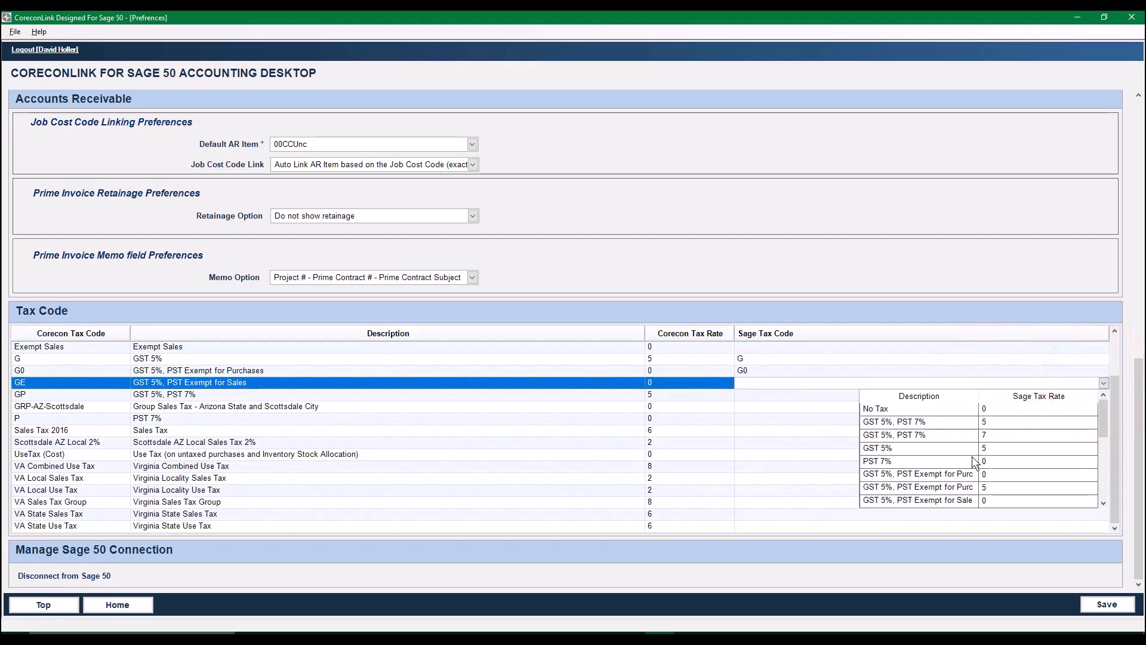
{"action": "scroll", "coordinate": [973, 461], "scroll_direction": "down", "scroll_amount": 2}
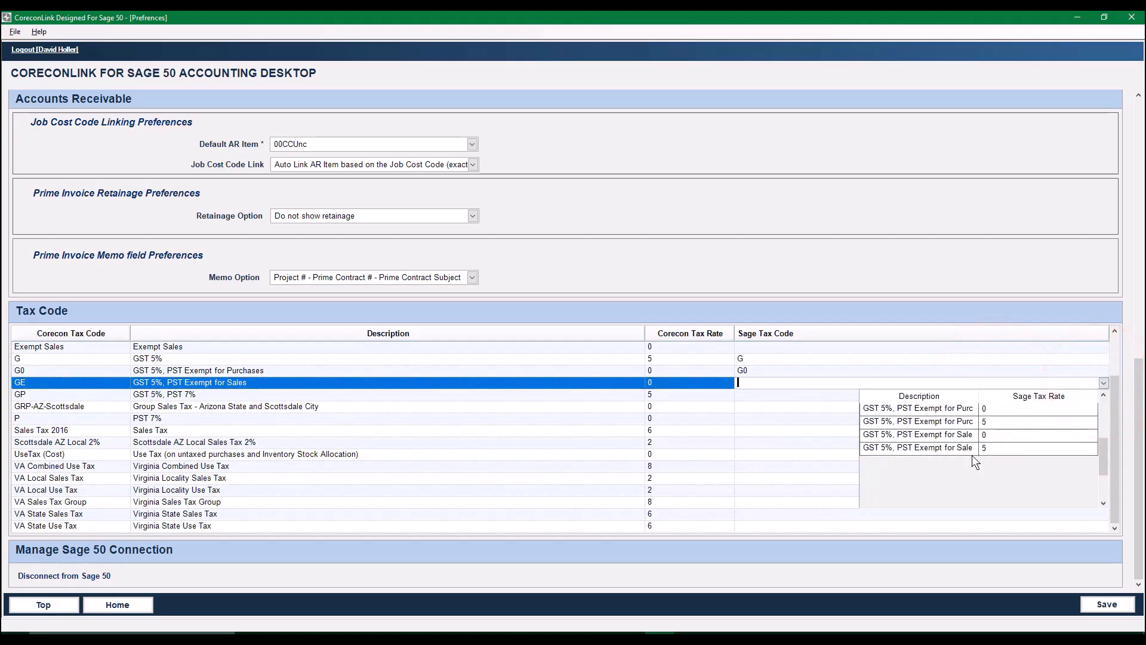
{"action": "left_click", "coordinate": [944, 435]}
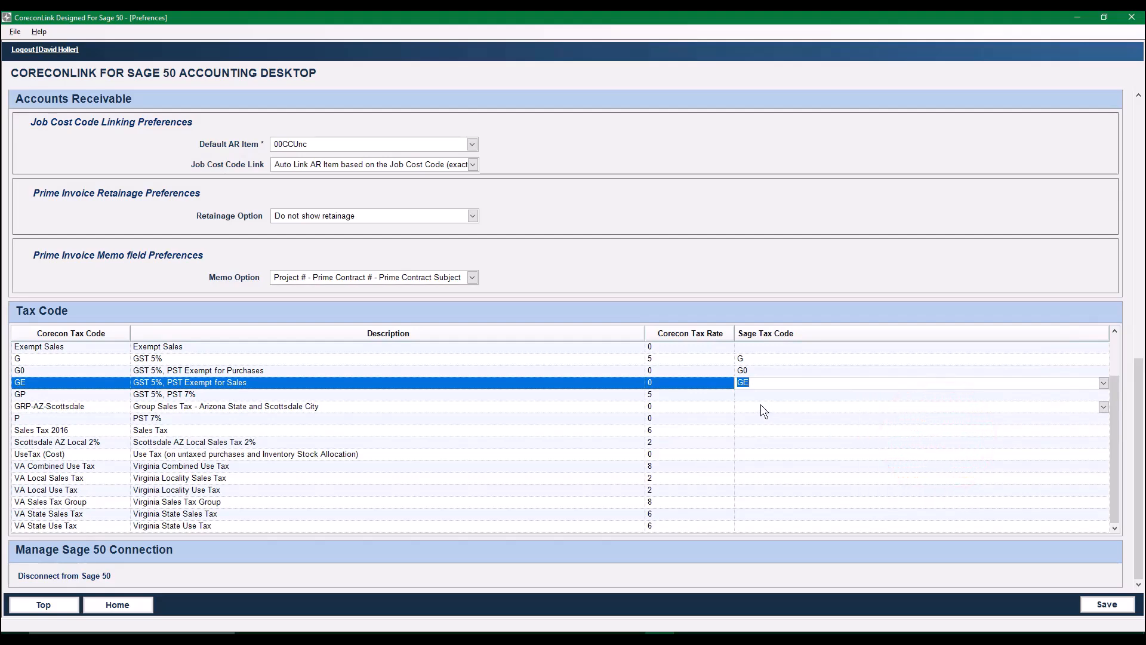
- Link Corecon tax code GP to the Sage tax code GST 5%, PST 7% with rate 7
{"action": "left_click", "coordinate": [746, 396]}
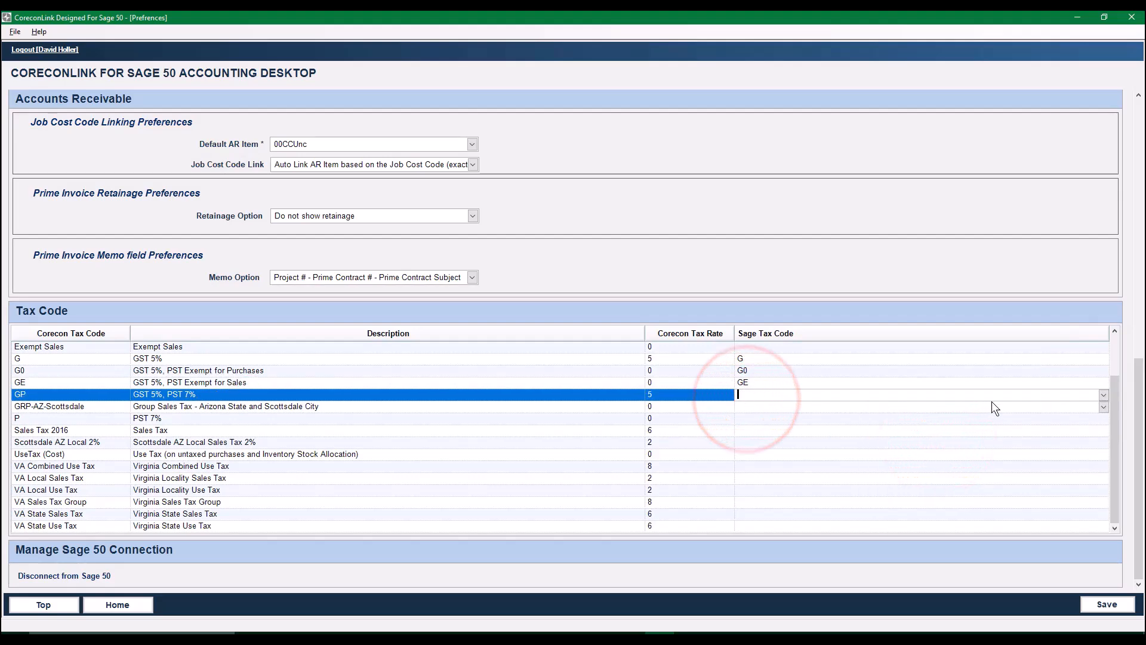
{"action": "left_click", "coordinate": [1104, 394]}
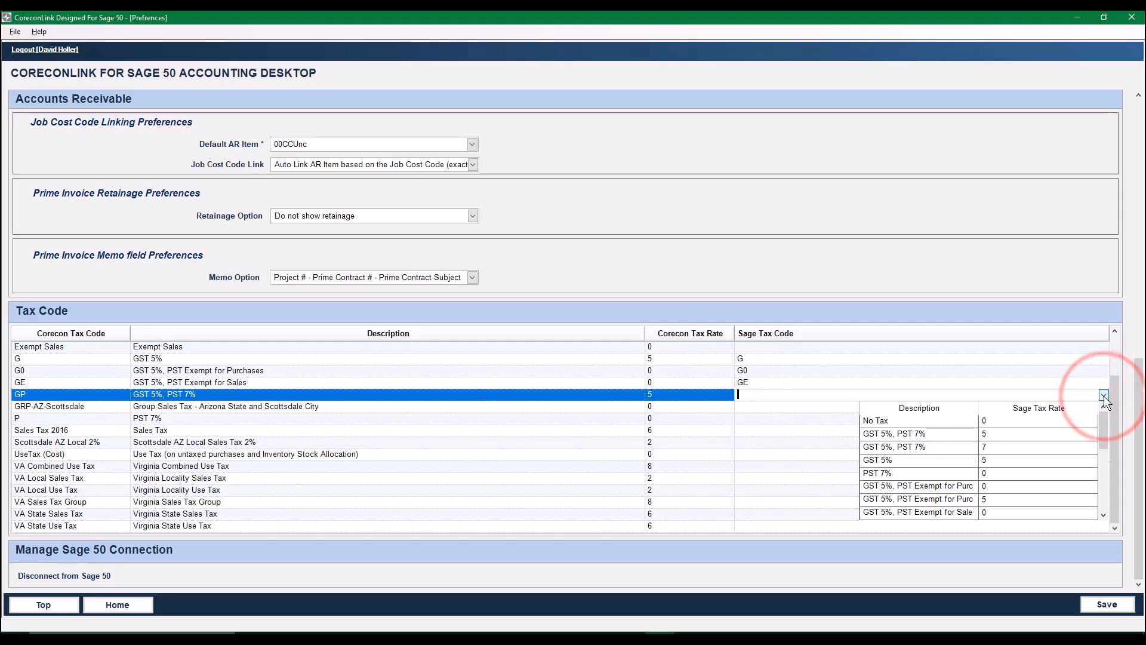
{"action": "left_click", "coordinate": [922, 449]}
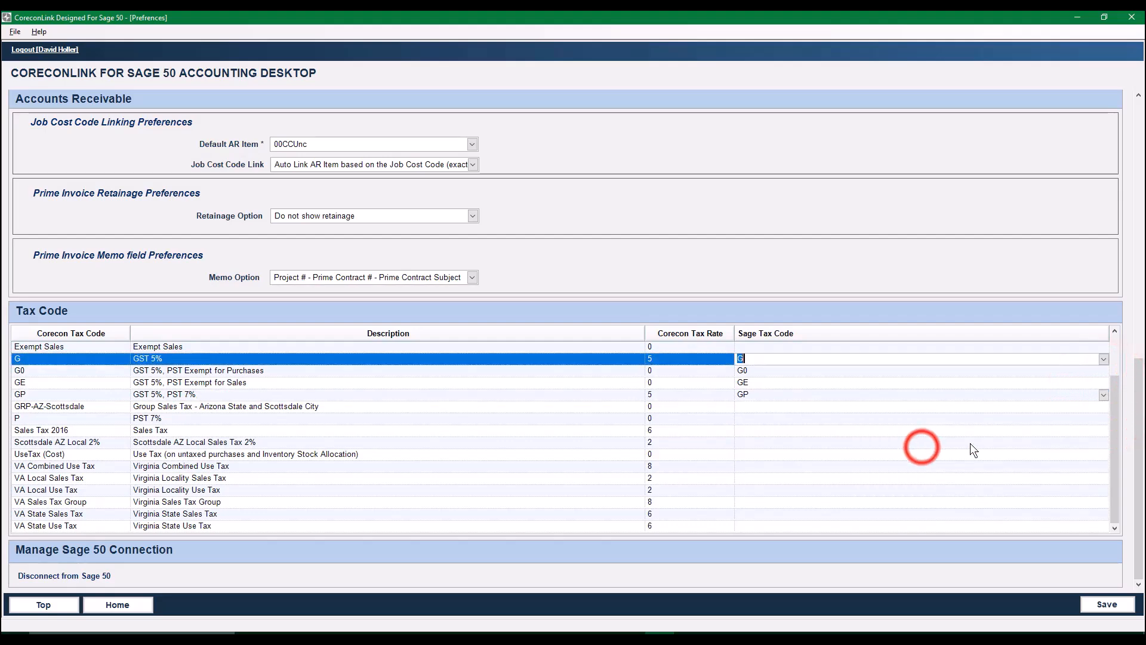
- Save the sync preferences with the linked tax codes and confirm the save
{"action": "left_click", "coordinate": [1107, 604]}
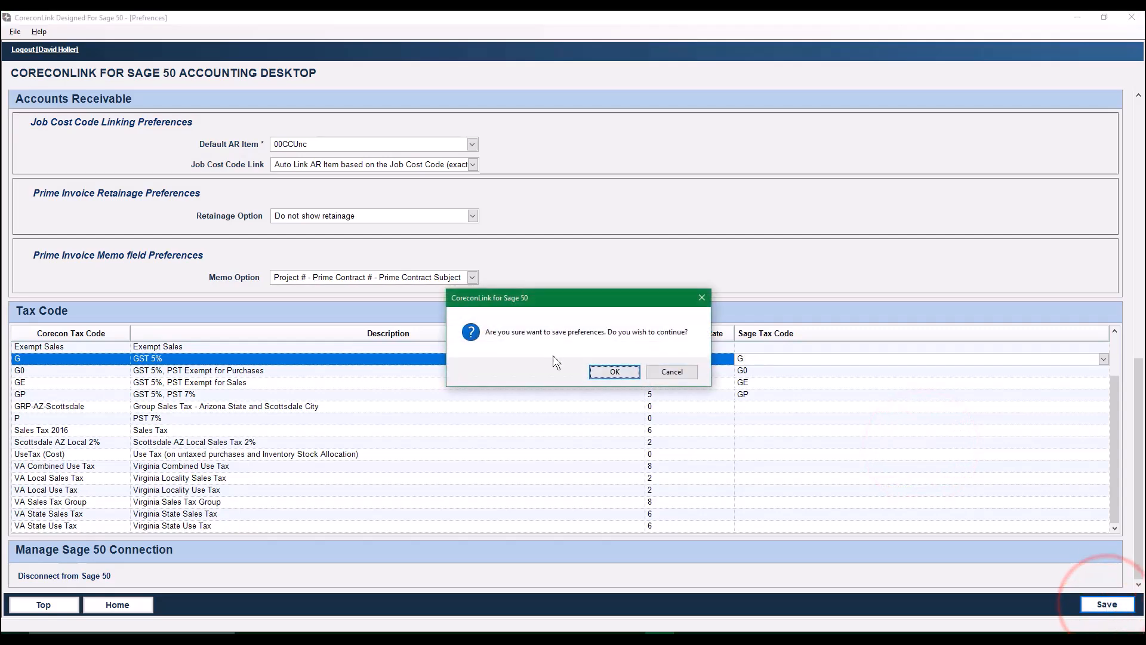
{"action": "left_click", "coordinate": [608, 370]}
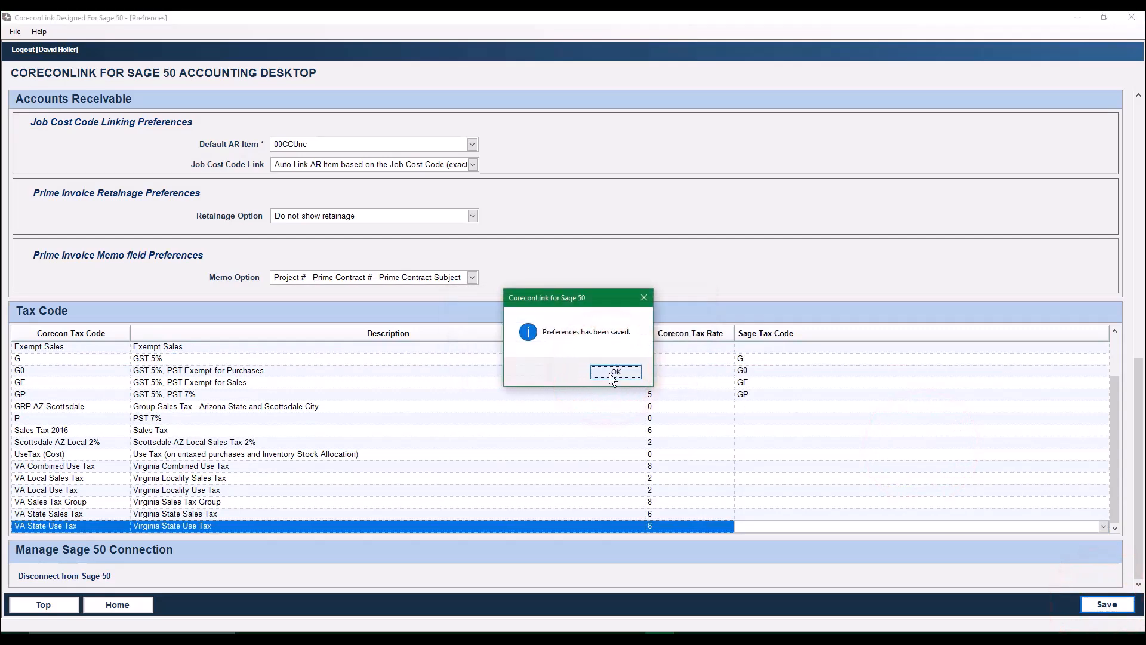
{"action": "left_click", "coordinate": [609, 372]}
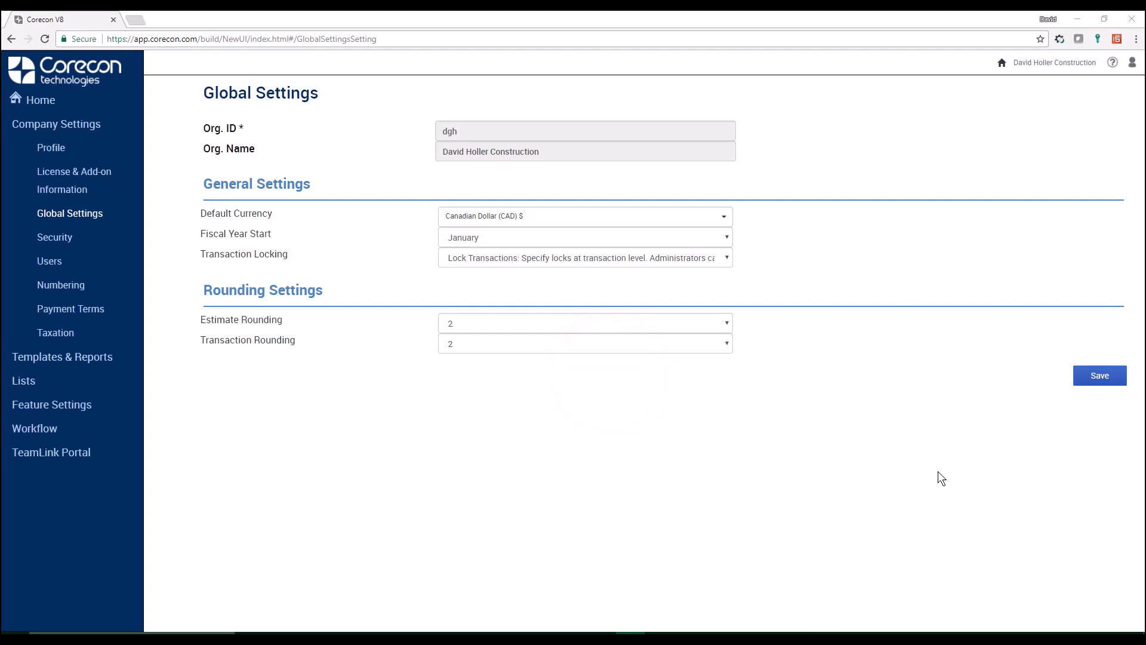